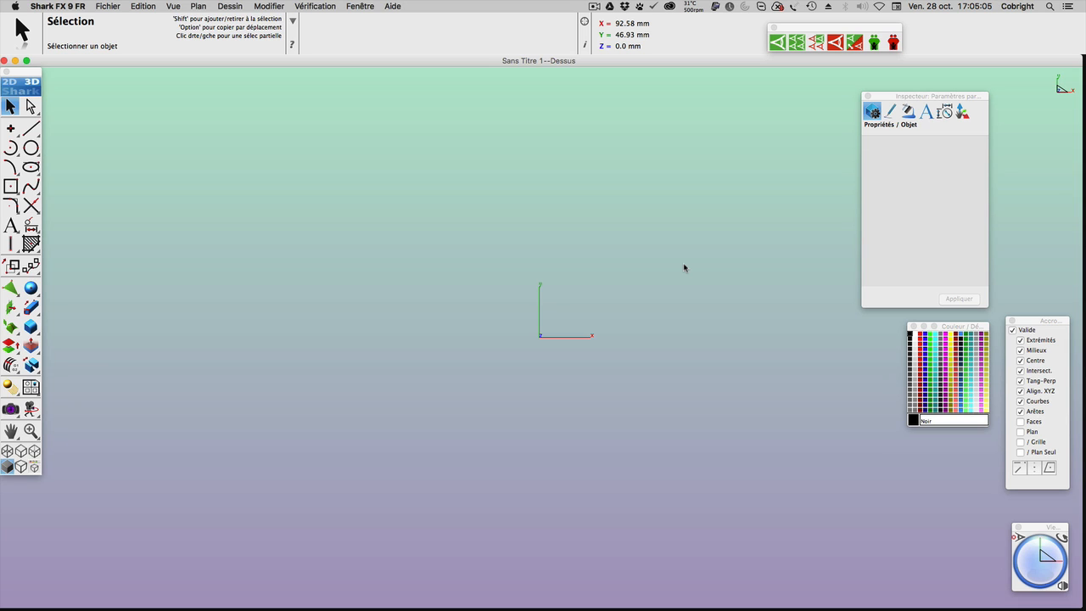
Draw a rectangle centred on the origin, about 244 mm wide and 163 mm high
left_click(11, 186)
left_click(31, 187)
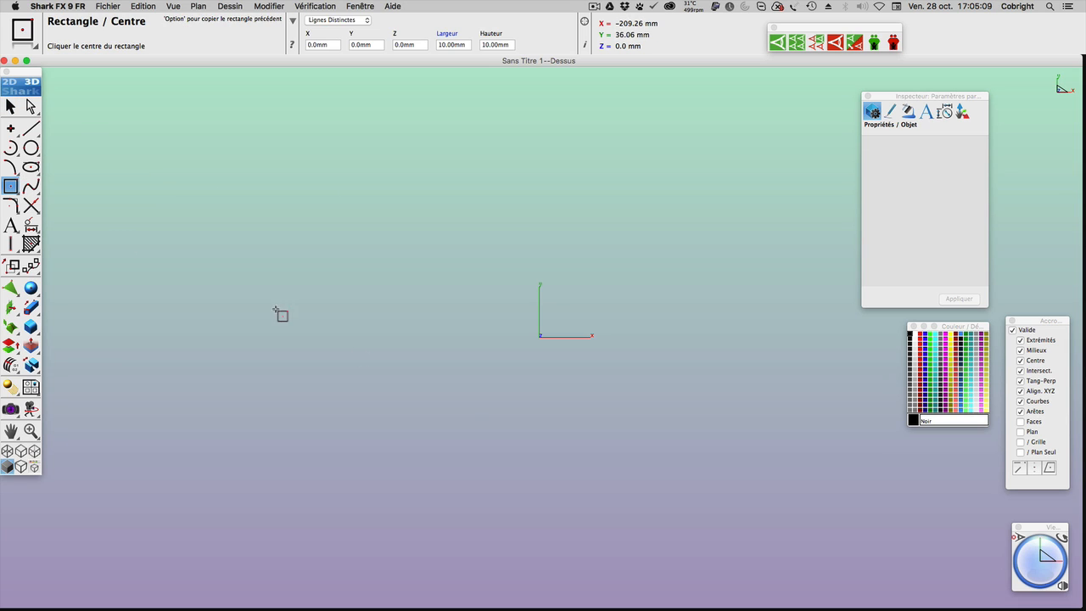
left_click(538, 336)
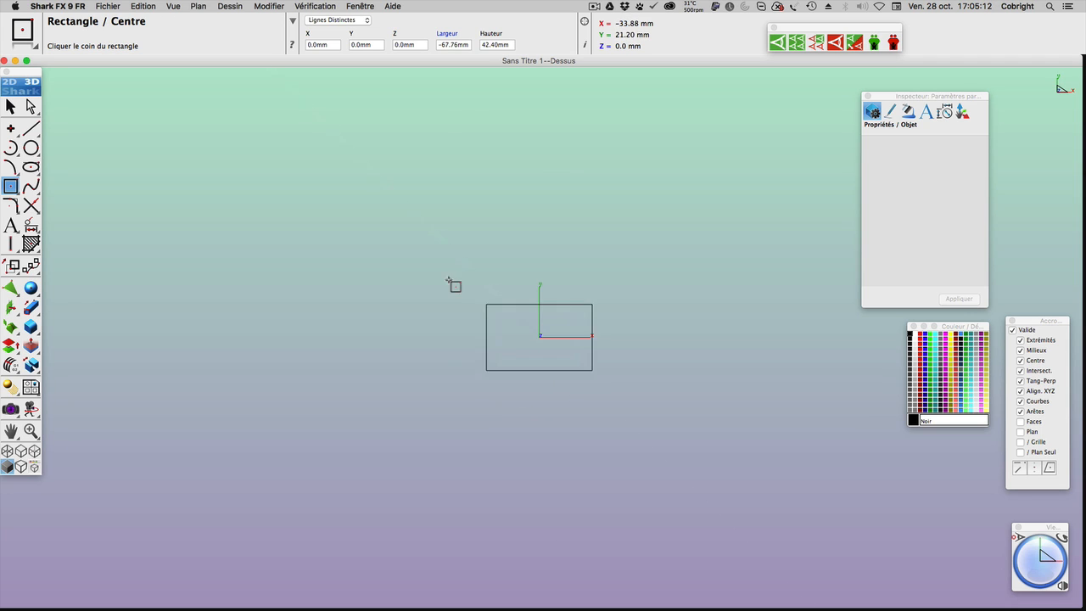
left_click(348, 209)
Extrude the rectangle 80 mm in total with the Plan Médian option, symmetrically about its plane
left_click_drag(42, 308, 73, 308)
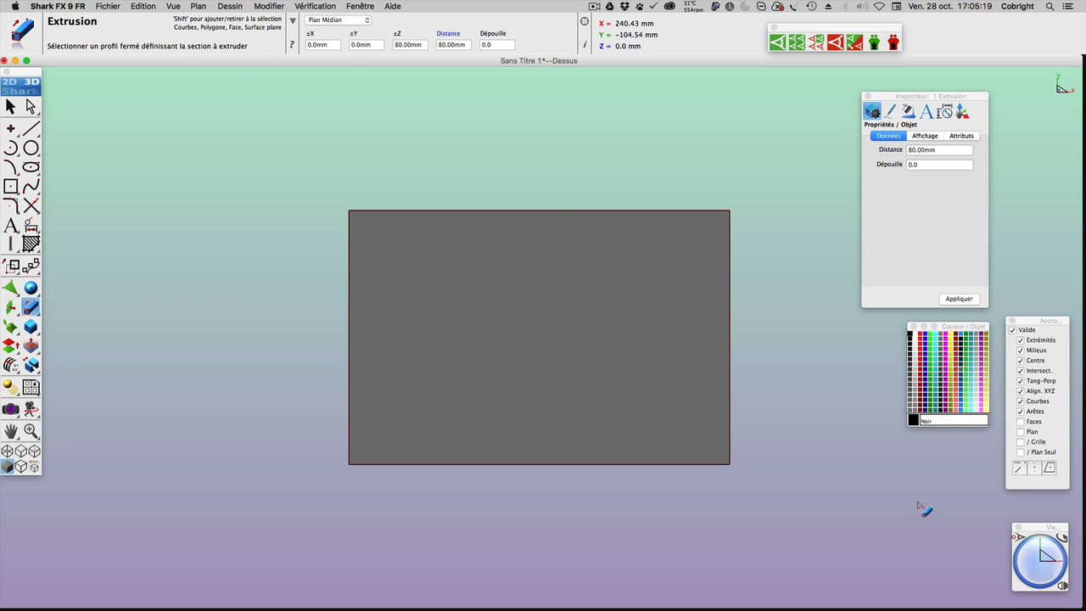
middle_click_drag(864, 505, 804, 393)
middle_click_drag(240, 432, 351, 354)
middle_click_drag(506, 517, 407, 447)
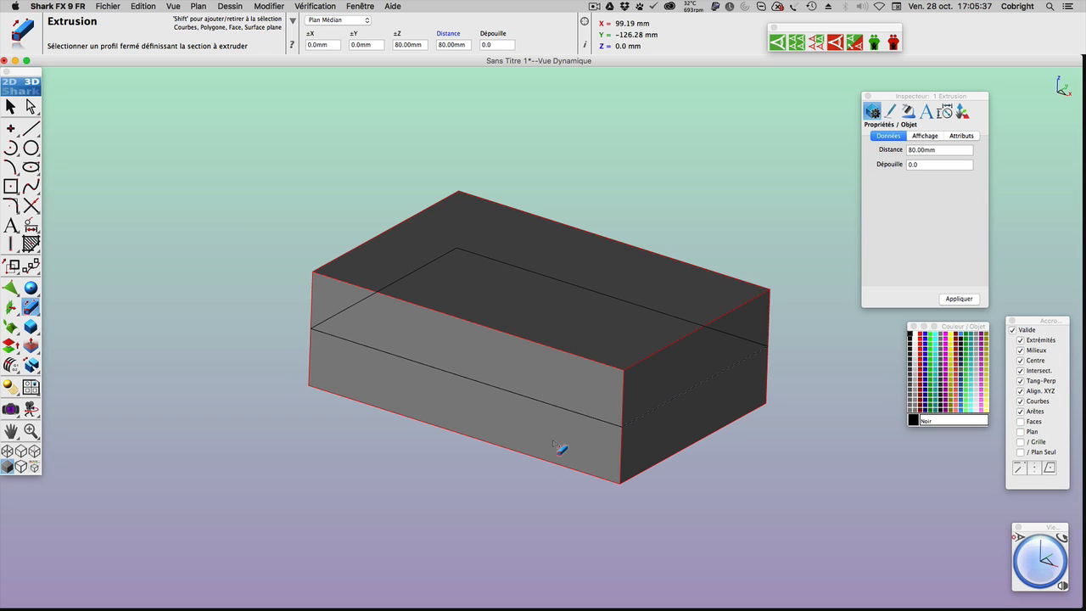
Open the Explorateur and expand the part's feature tree down to the lines of the surface profile
left_click(360, 6)
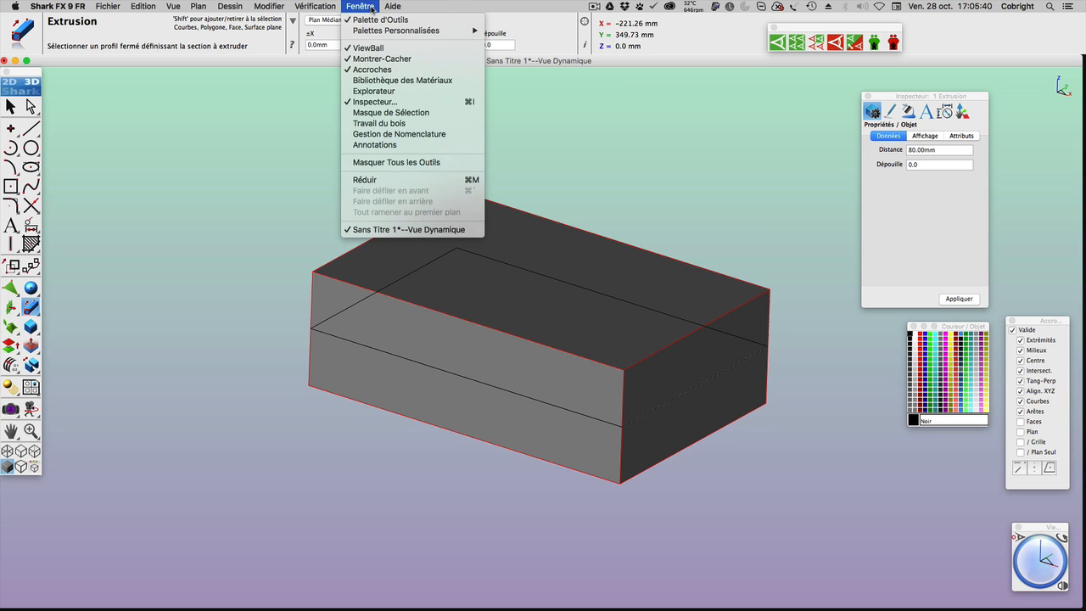
left_click(391, 90)
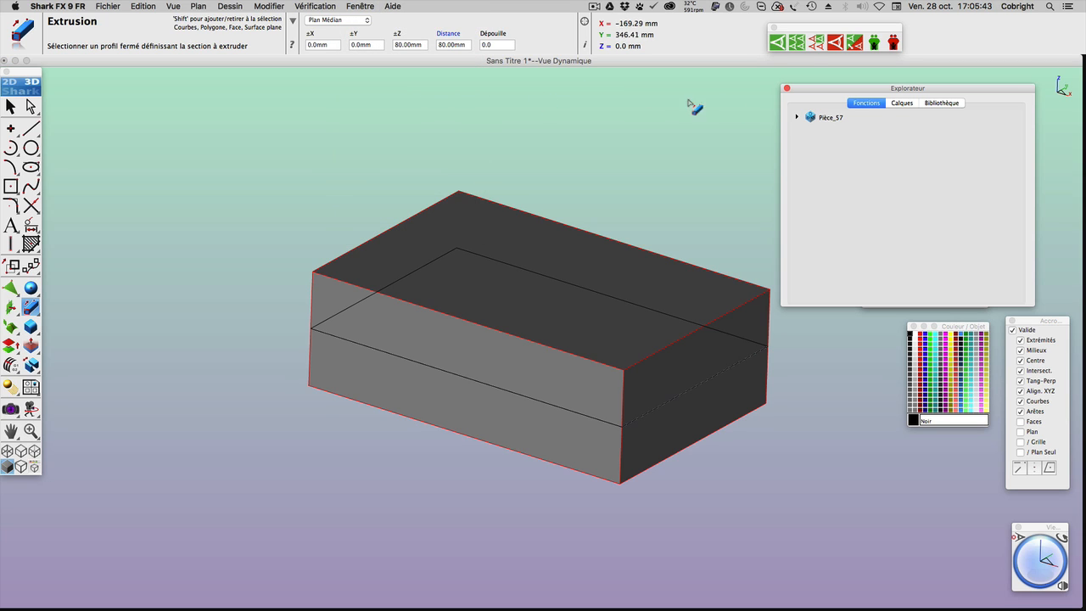
left_click(797, 118)
left_click(810, 132)
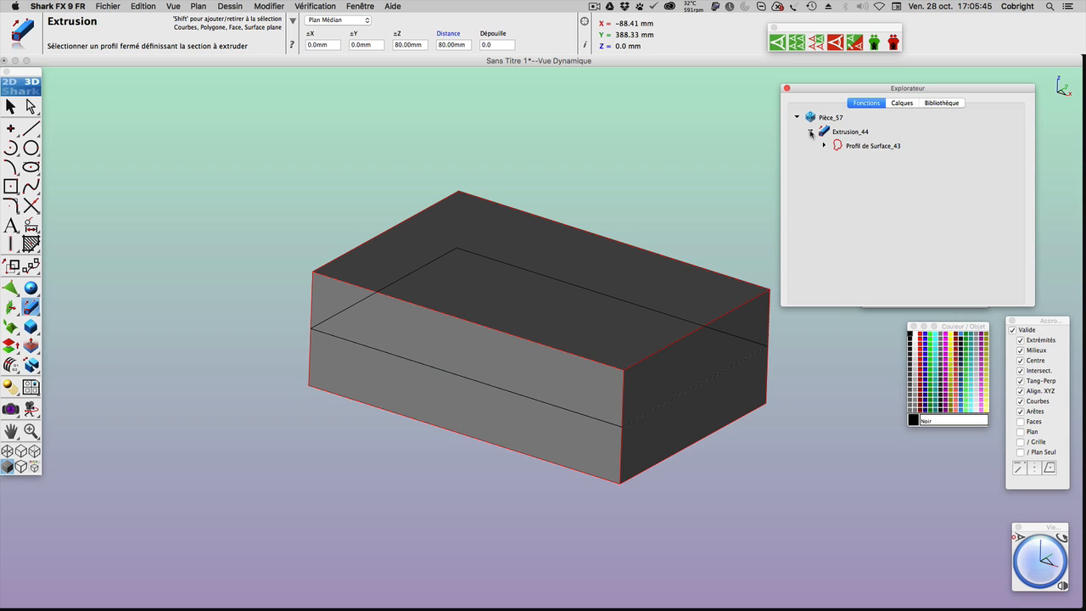
left_click(823, 146)
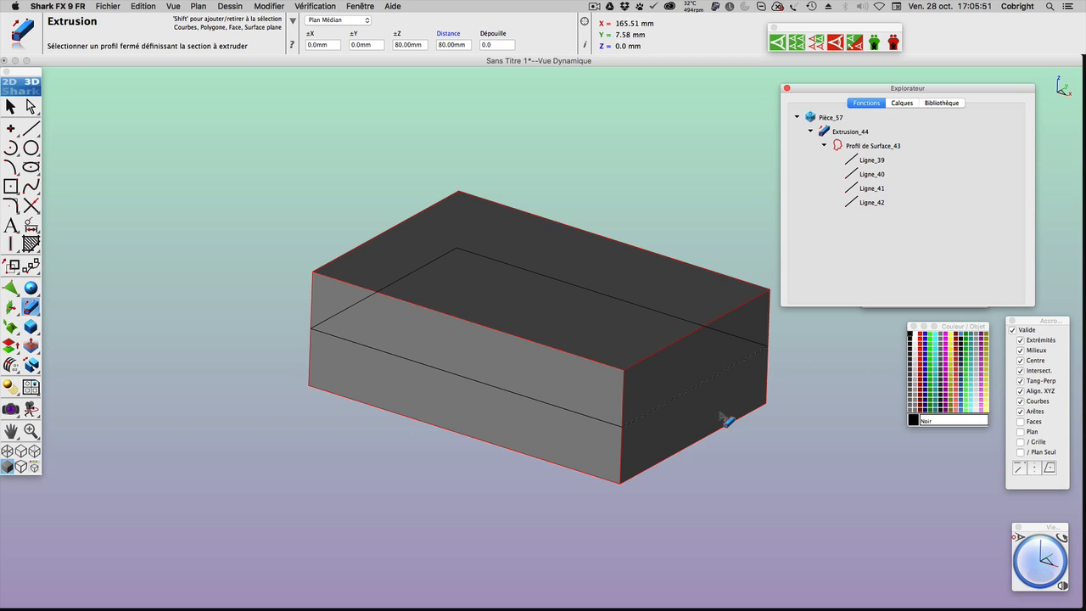
Select the box in the model and pick its extrusion entry in the feature tree
left_click(855, 132)
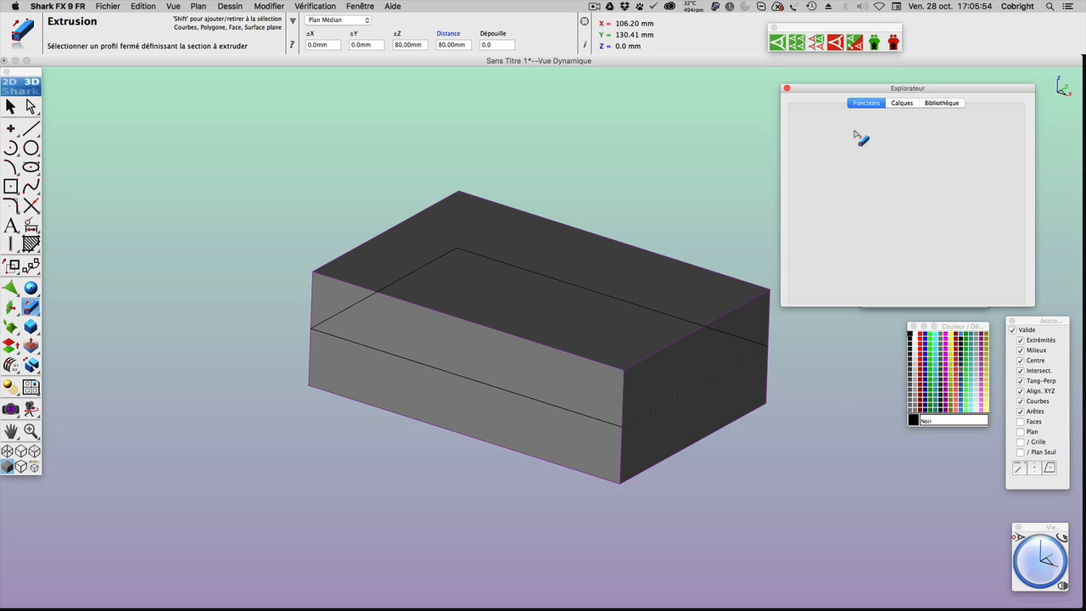
left_click(9, 107)
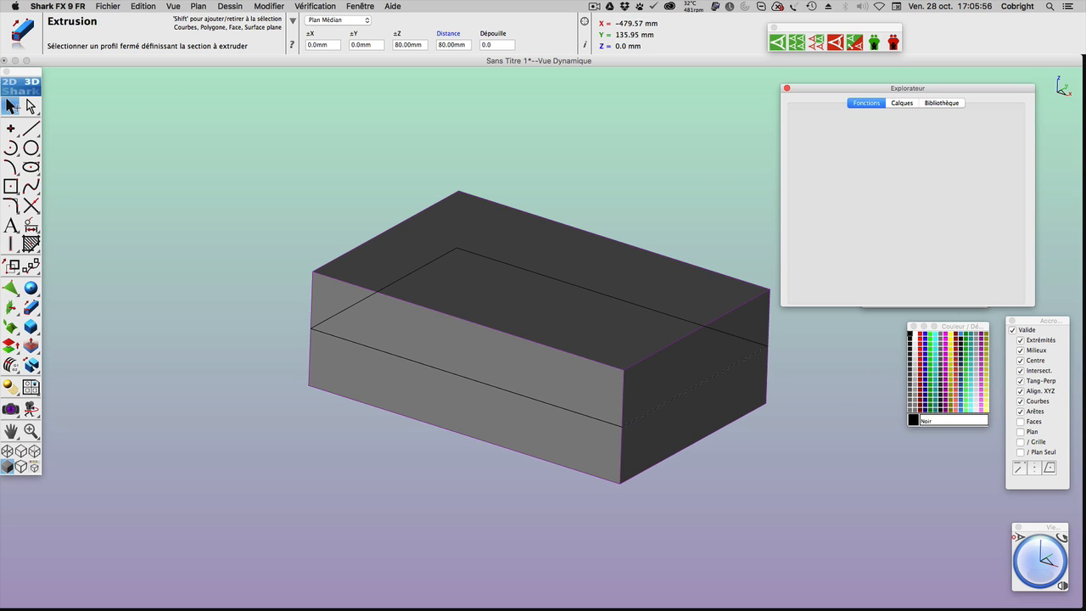
left_click(356, 296)
left_click(849, 132)
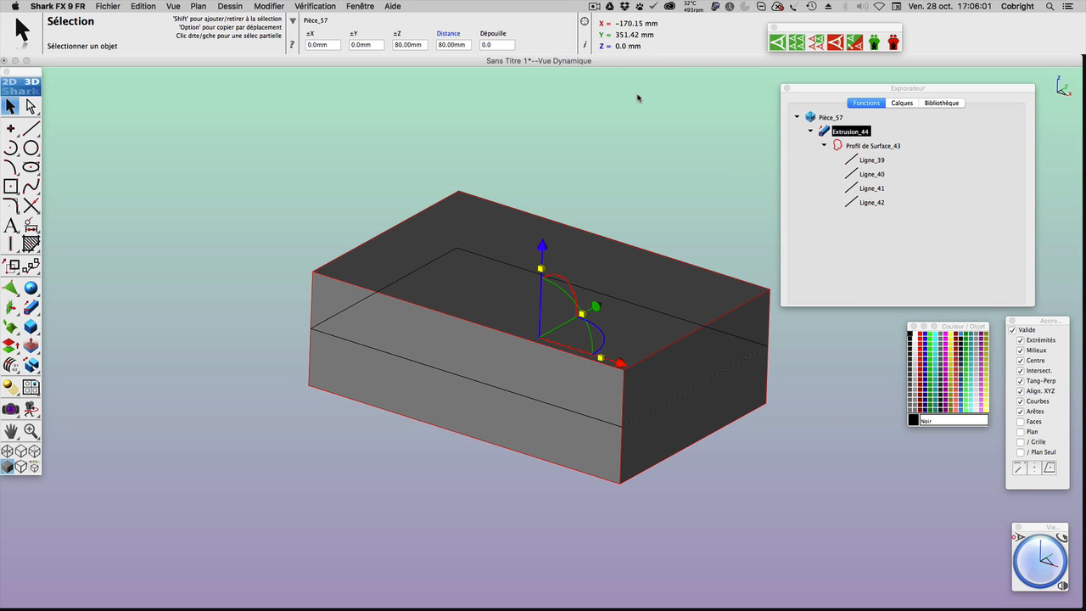
Rearrange the Explorateur and Inspecteur windows and set the box's extrusion distance to 90 mm
mouse_move(843, 87)
left_mouse_down()
mouse_move(849, 208)
mouse_move(838, 107)
left_mouse_up()
left_click(585, 44)
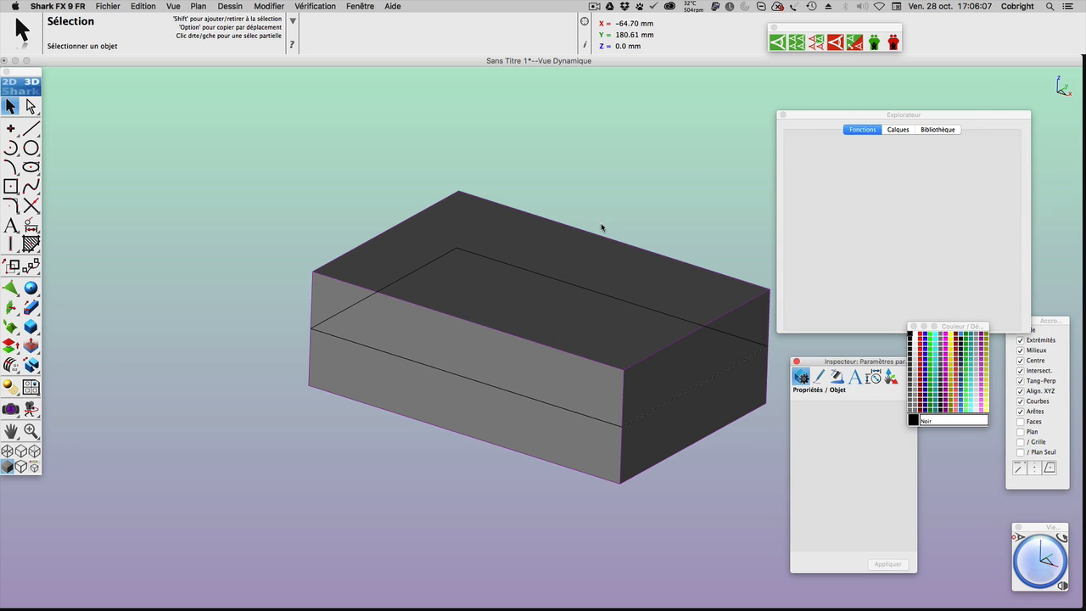
left_click(542, 235)
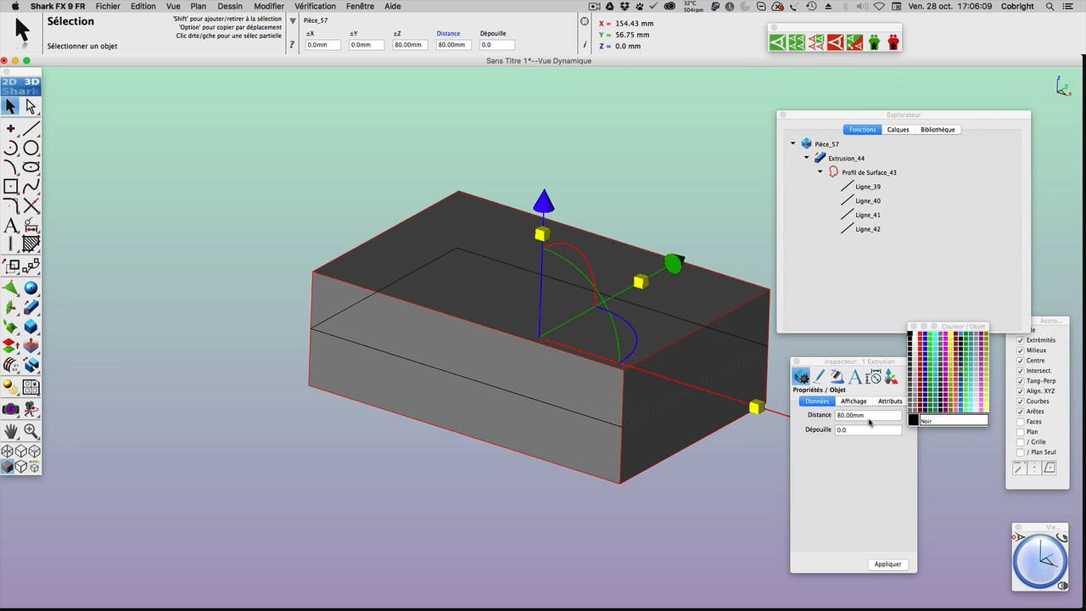
left_click_drag(866, 416, 835, 415)
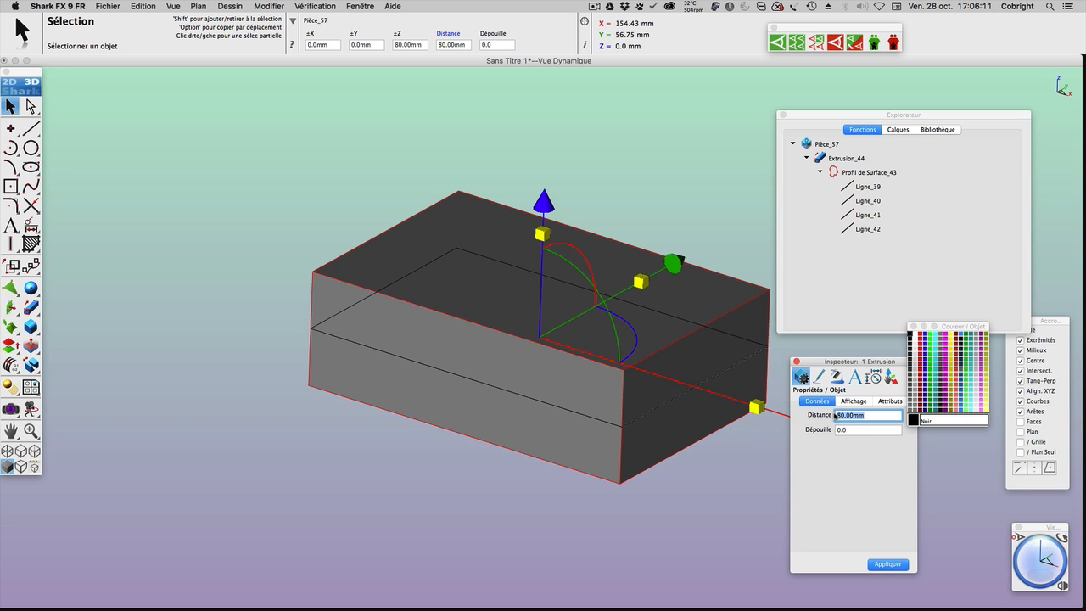
type("90")
left_click(887, 564)
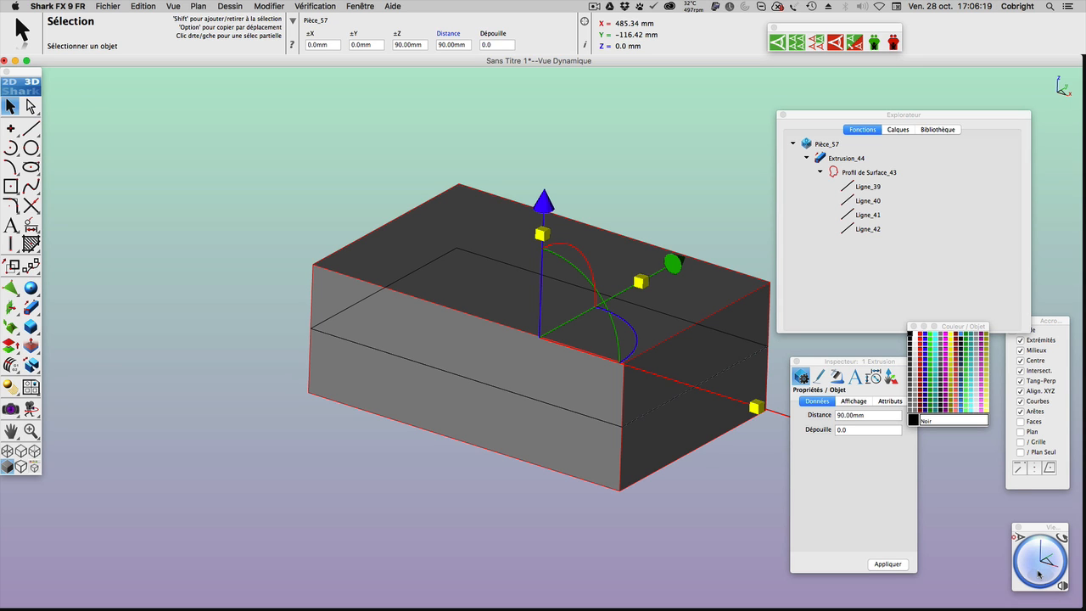
Lengthen the box by moving the profile line at its negative-X end -65 mm along the X axis
left_click_drag(1039, 575, 1058, 573)
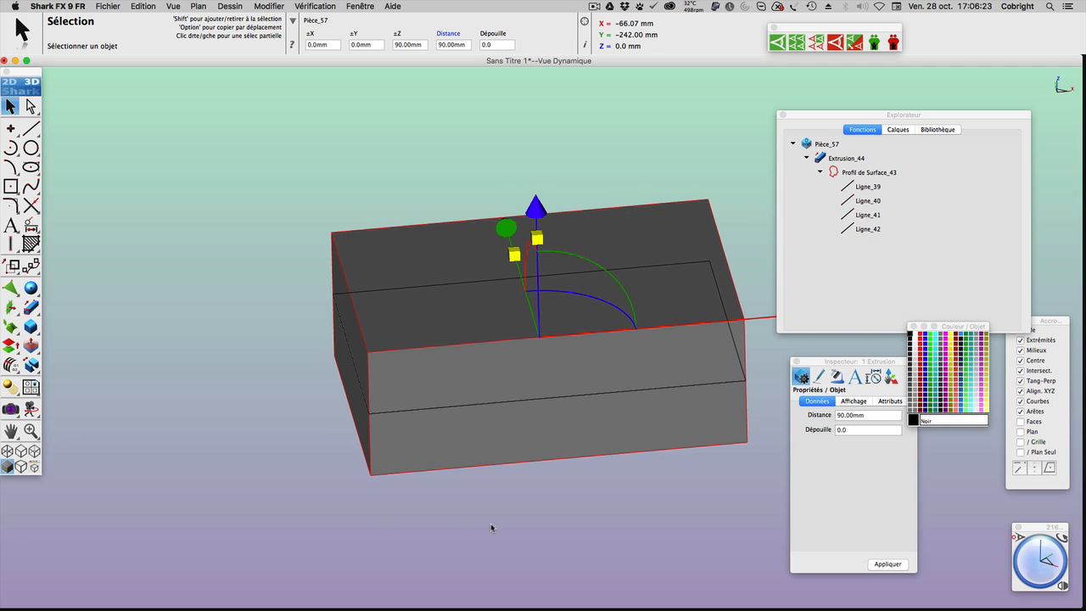
left_click_drag(224, 201, 425, 477)
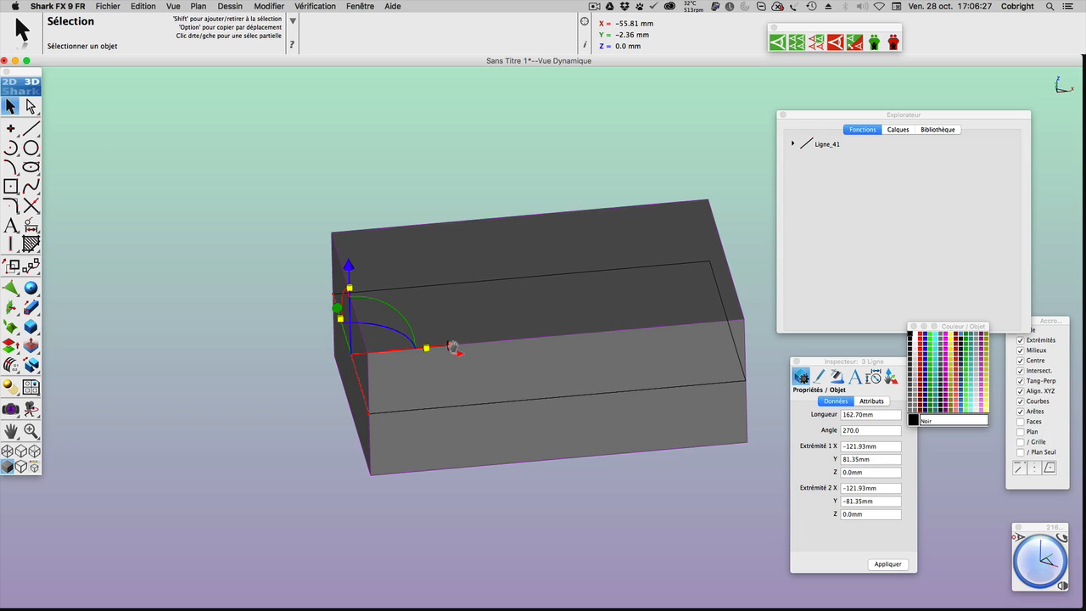
left_click_drag(445, 347, 354, 349)
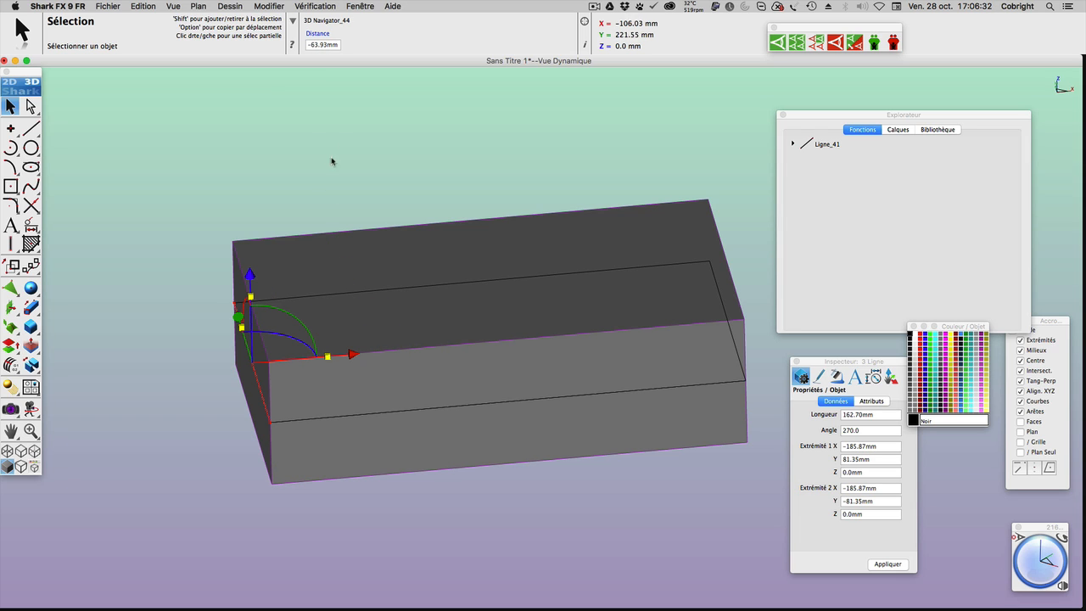
left_click(338, 45)
left_click_drag(339, 44, 320, 44)
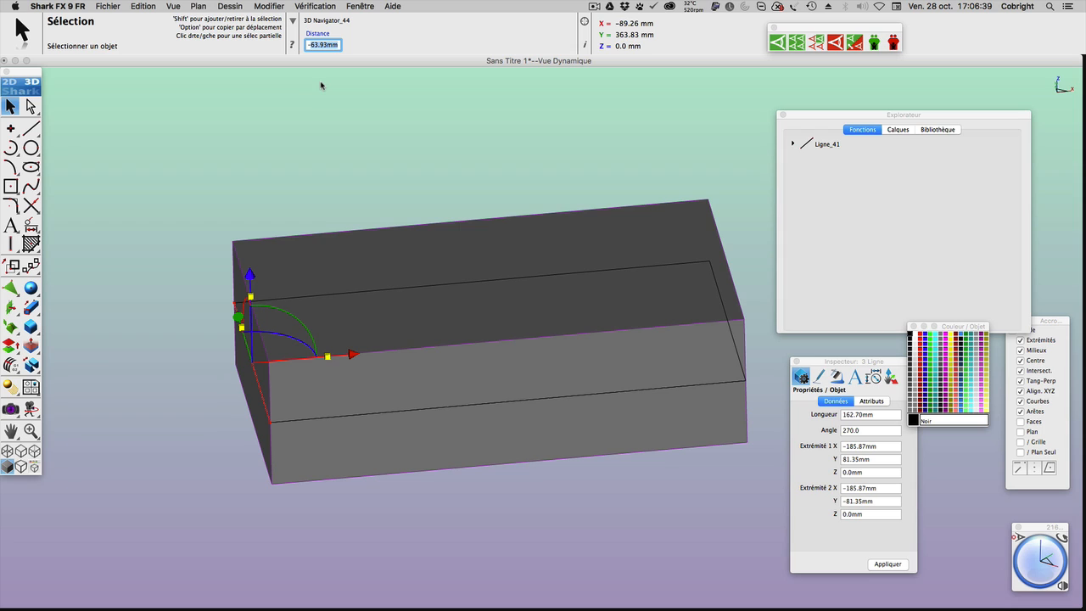
type("-65")
key("Return")
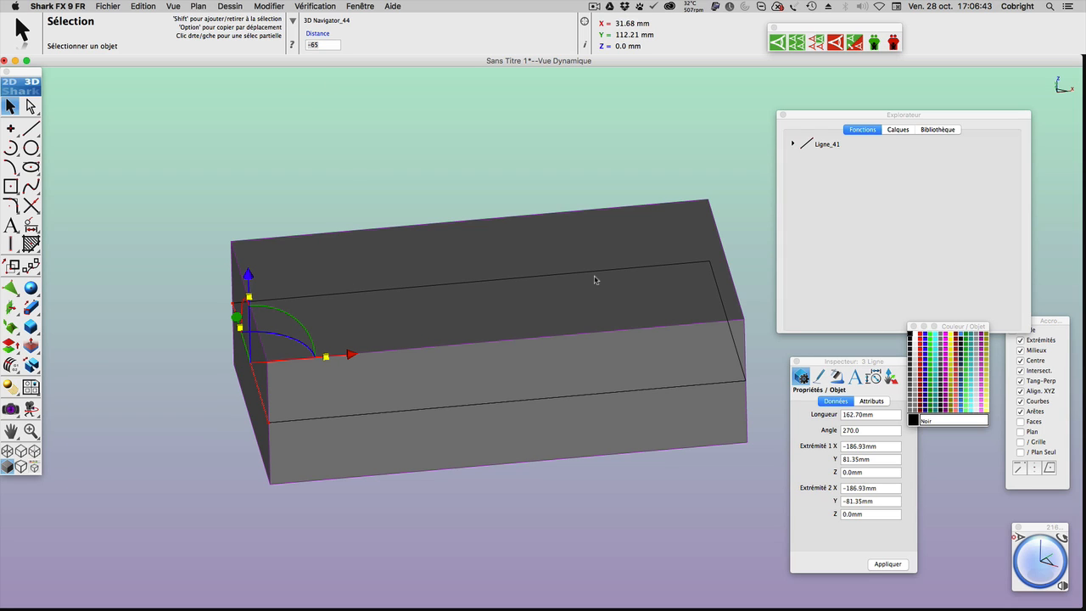
In the Face view, place an infinite plane normal to Z beside the box at a height of about 14 mm
left_click_drag(1036, 575, 1045, 585)
left_click(1062, 585)
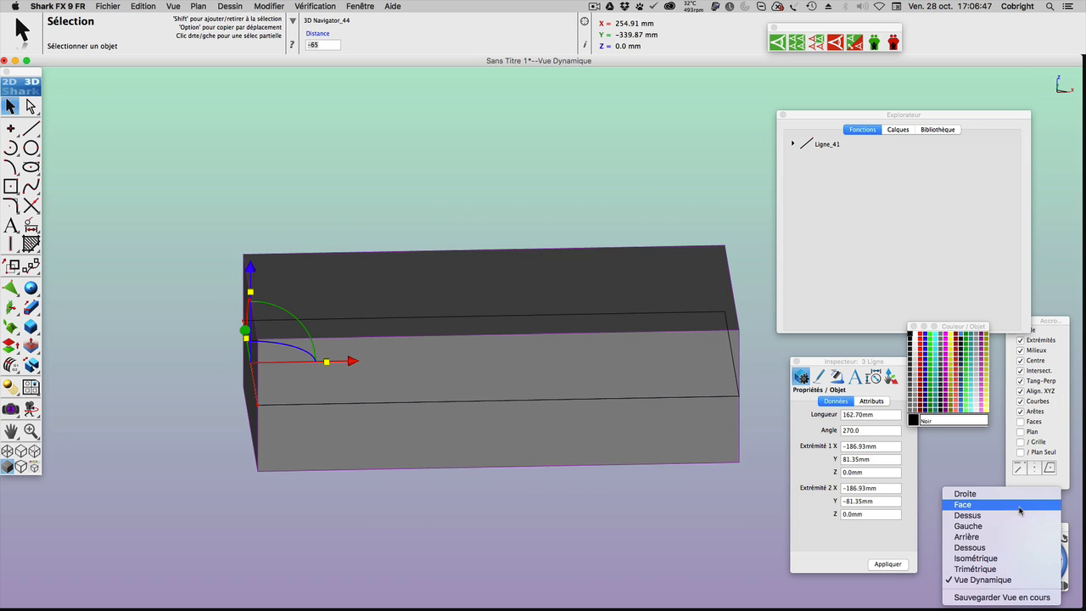
left_click(1021, 509)
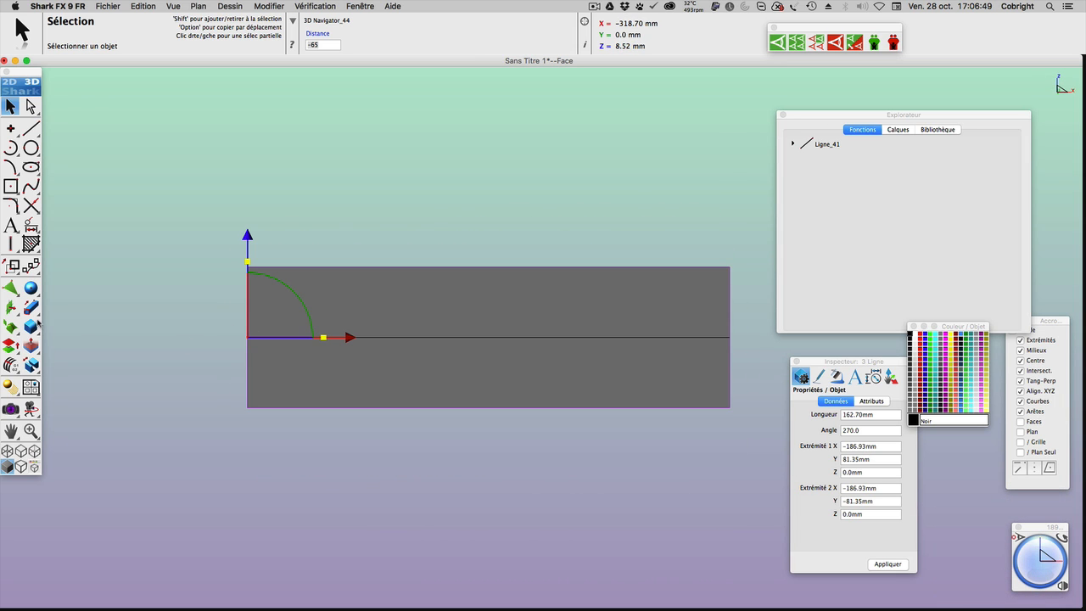
left_click(10, 306)
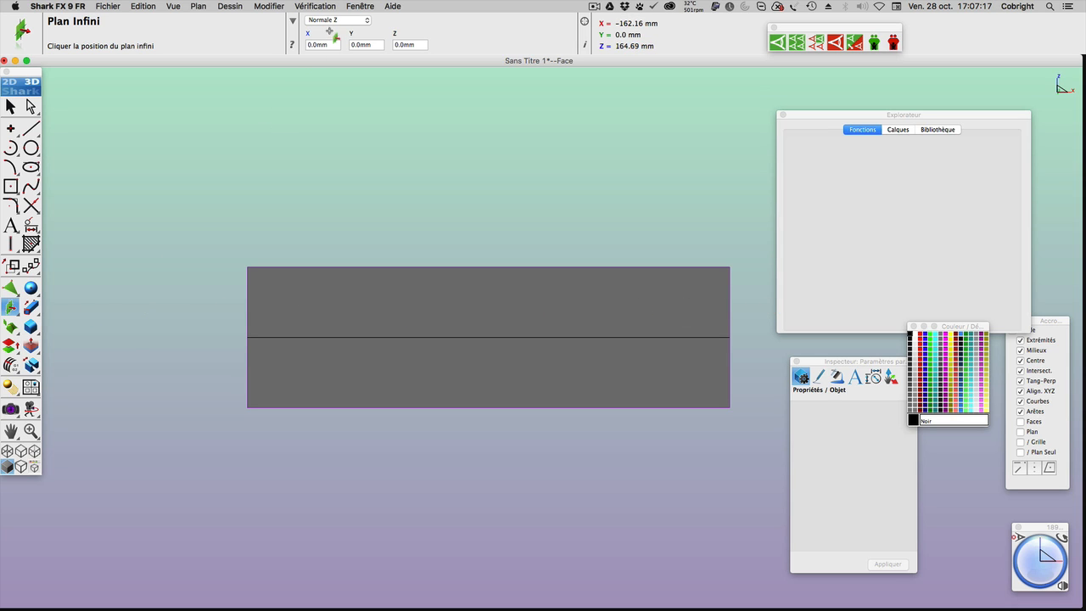
left_click(208, 314)
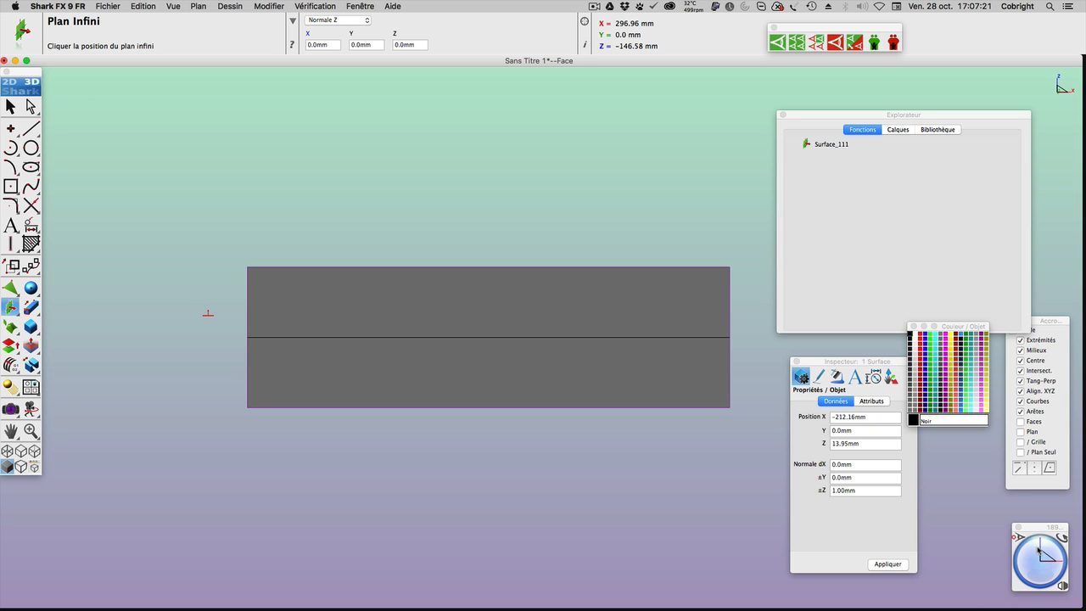
Split the box into two solids with the Scission command, using the infinite plane as the cutter
left_click_drag(1039, 550, 1040, 557)
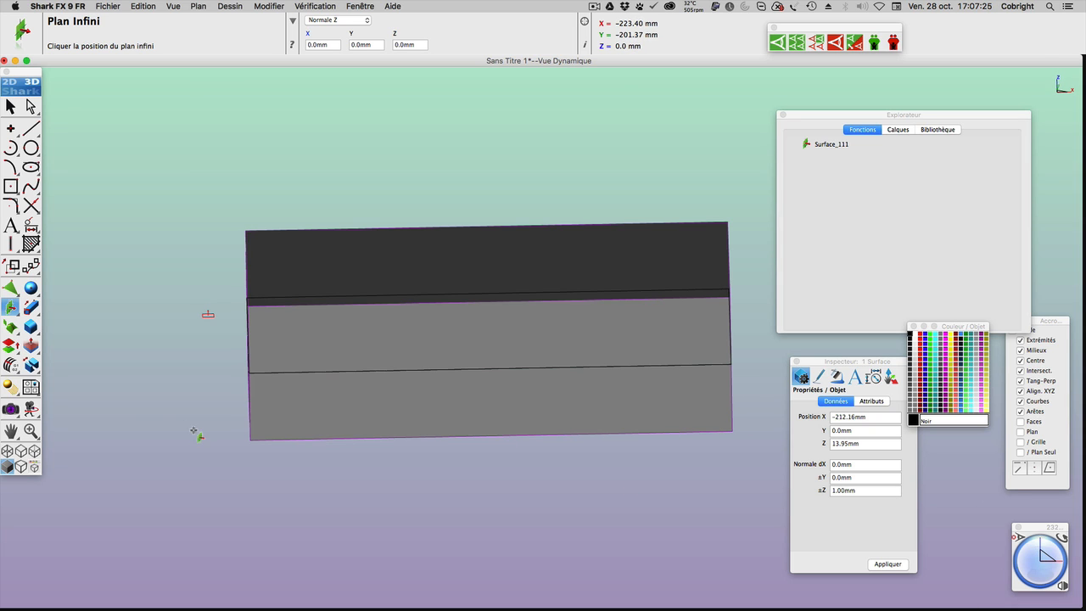
left_click_drag(34, 367, 131, 368)
left_click(314, 359)
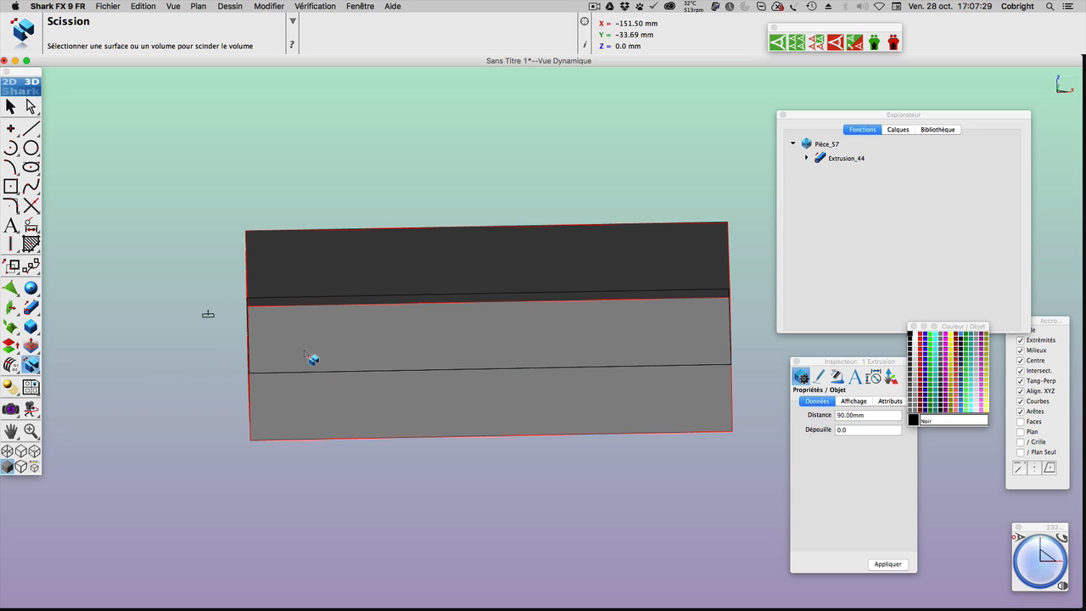
left_click(209, 316)
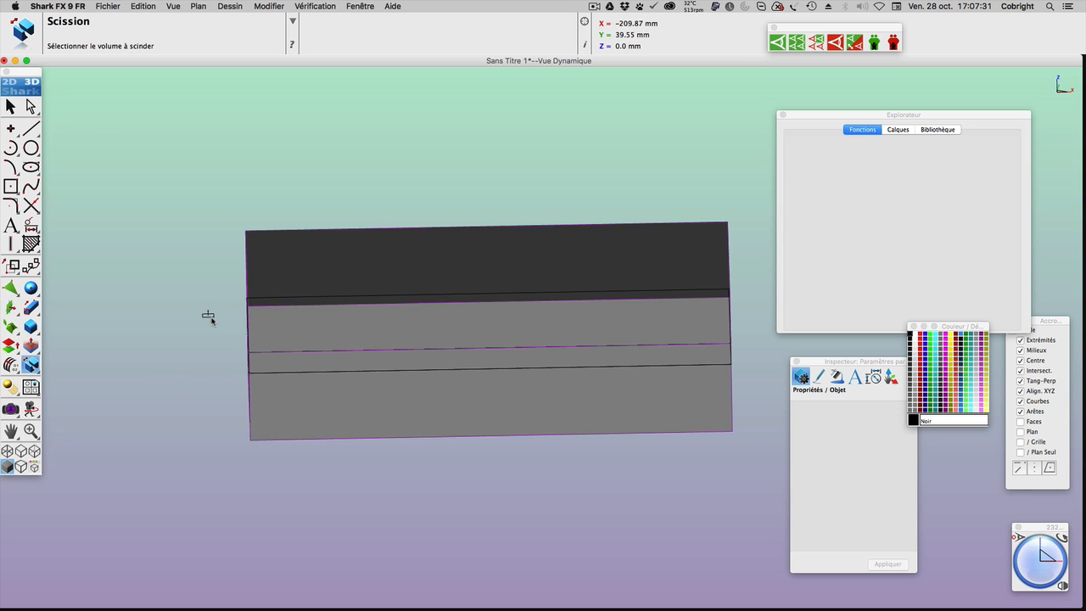
Colour the lower solid yellow (Jaune23) and the upper solid cyan (Cyan19)
left_click(1042, 575)
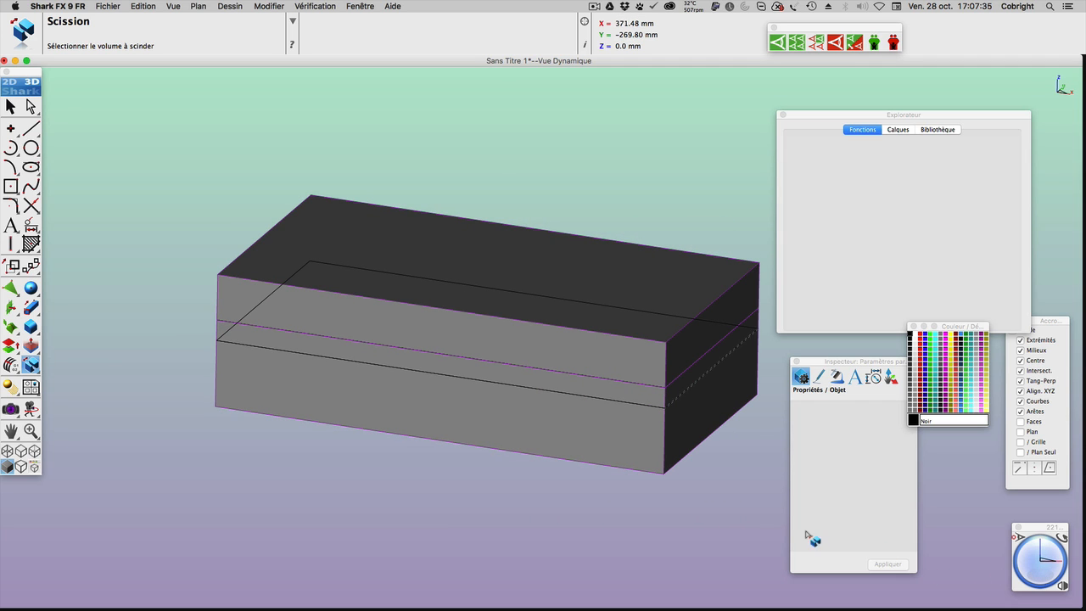
left_click(10, 106)
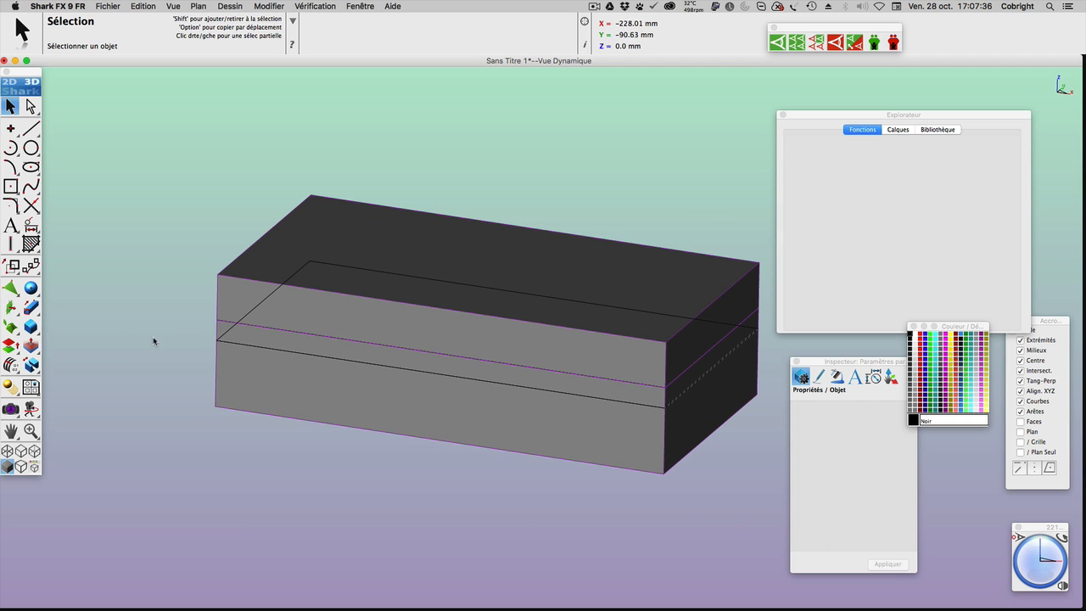
left_click(244, 381)
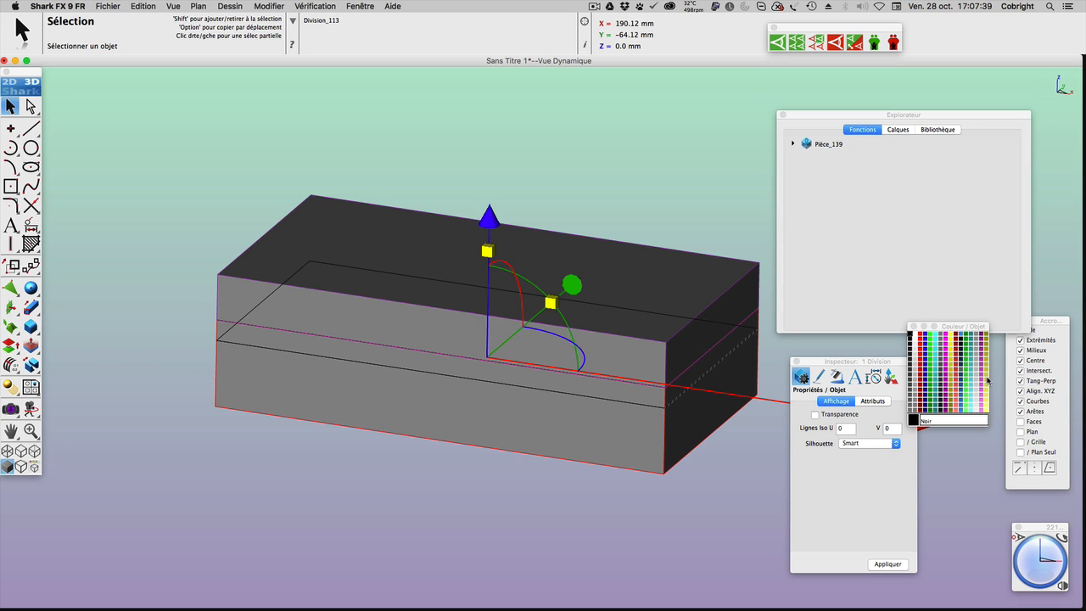
left_click(986, 382)
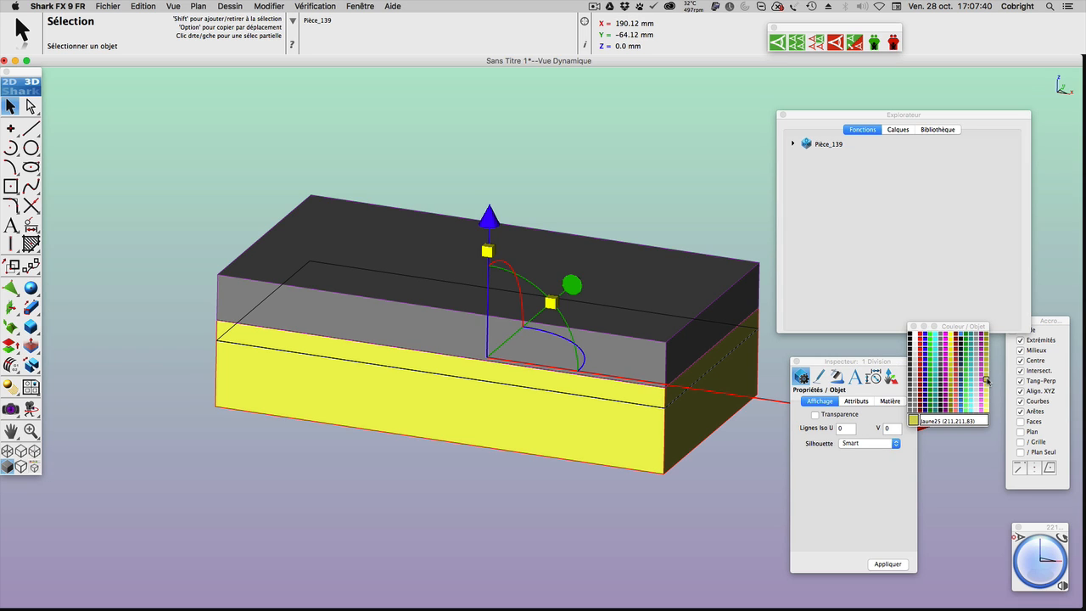
left_click(331, 219)
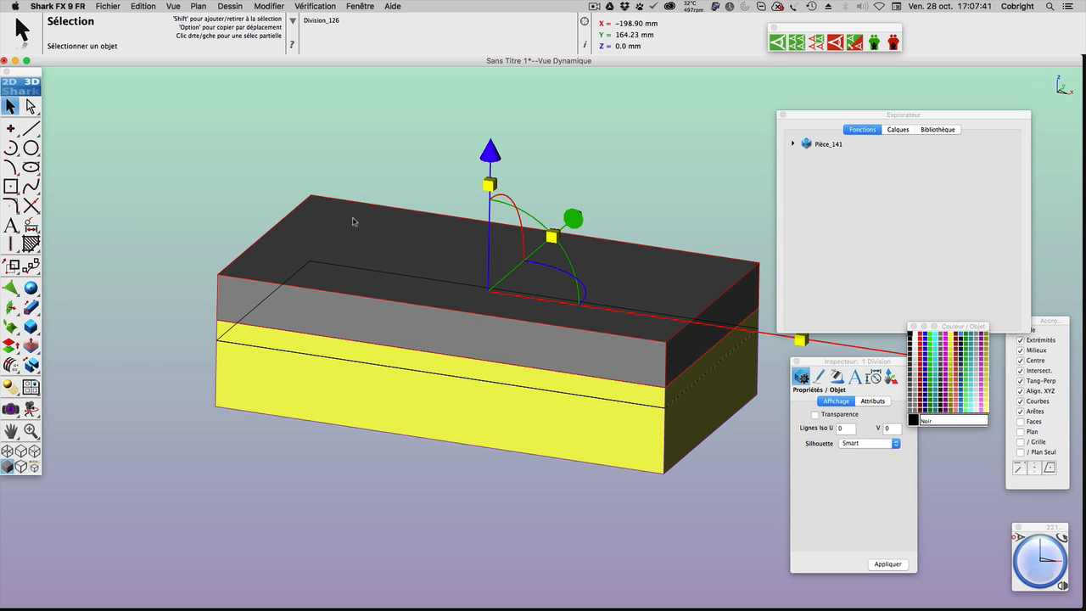
left_click(971, 353)
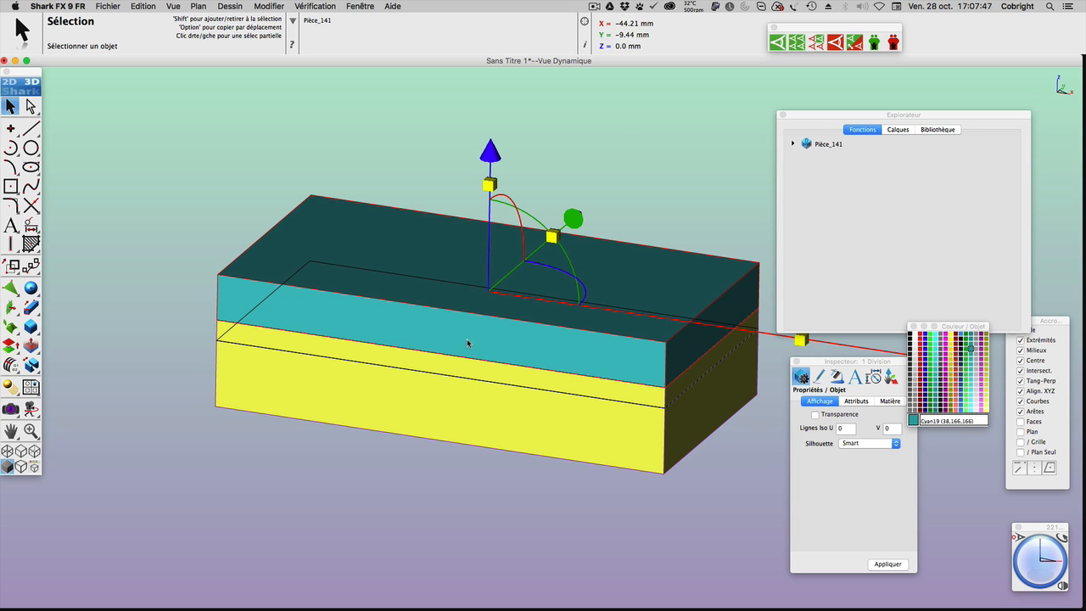
Set the handle's attachment (Accroche) to custom positioning and define its origin at the midpoint of the cyan solid's lower rear edge
mouse_move(1038, 568)
left_mouse_down()
mouse_move(1050, 570)
mouse_move(1031, 573)
left_mouse_up()
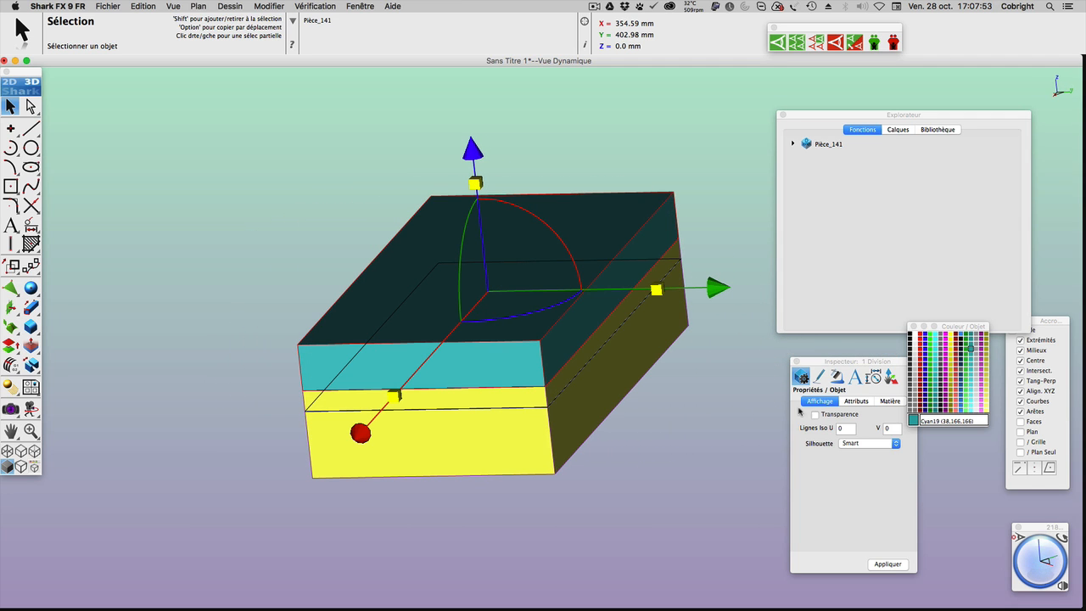
left_click(889, 378)
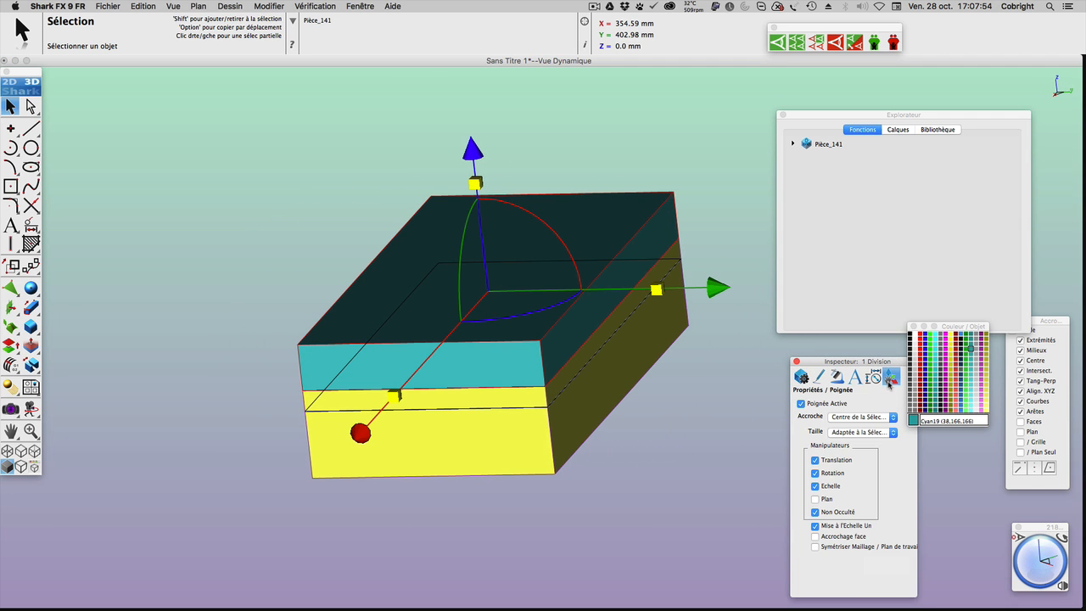
left_click(862, 417)
left_click(862, 413)
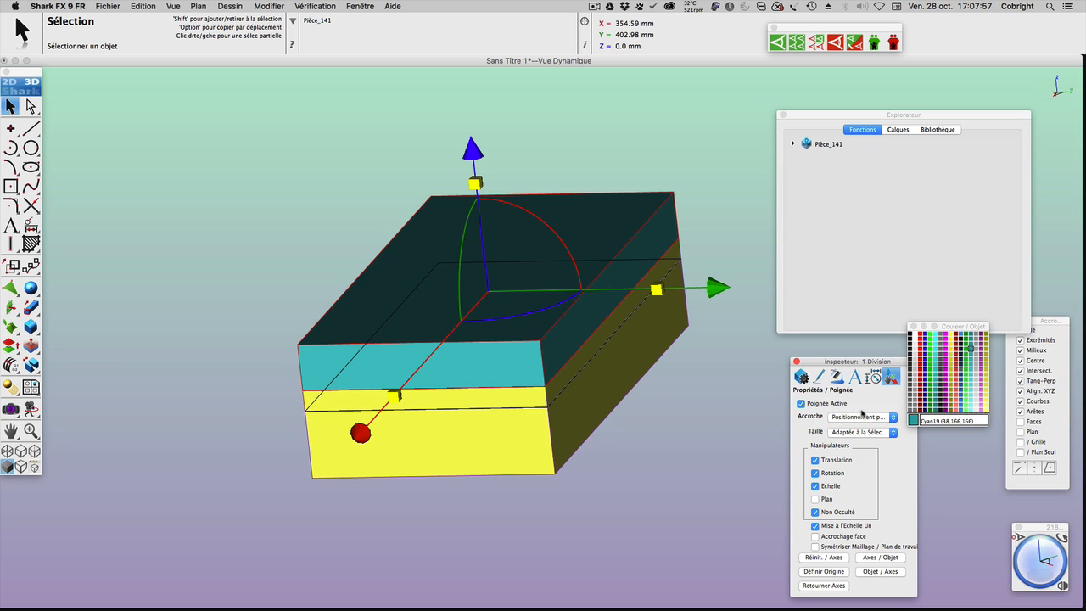
left_click(834, 573)
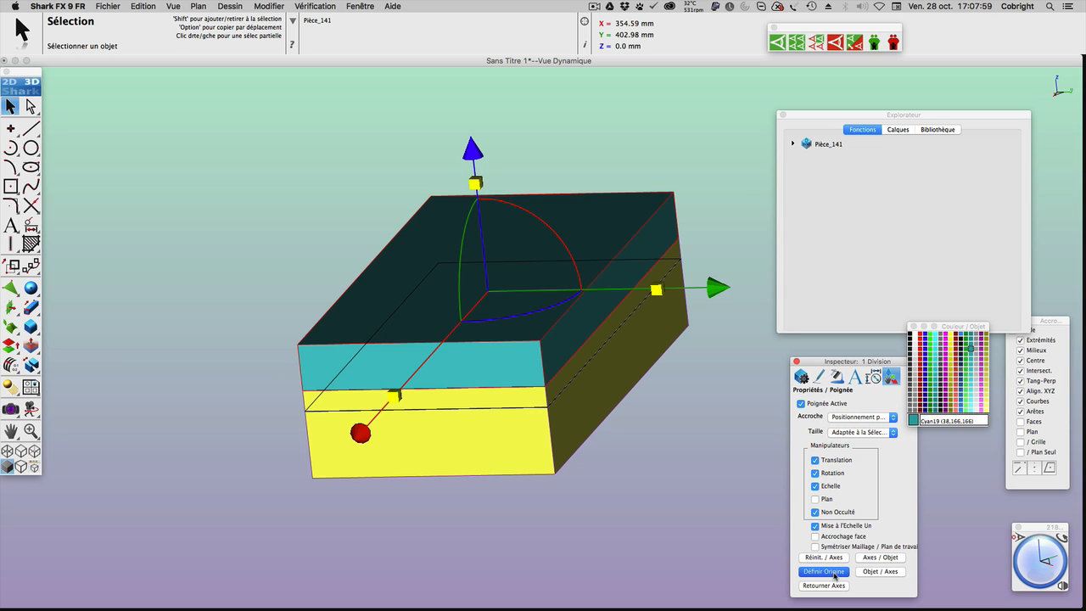
left_click(614, 307)
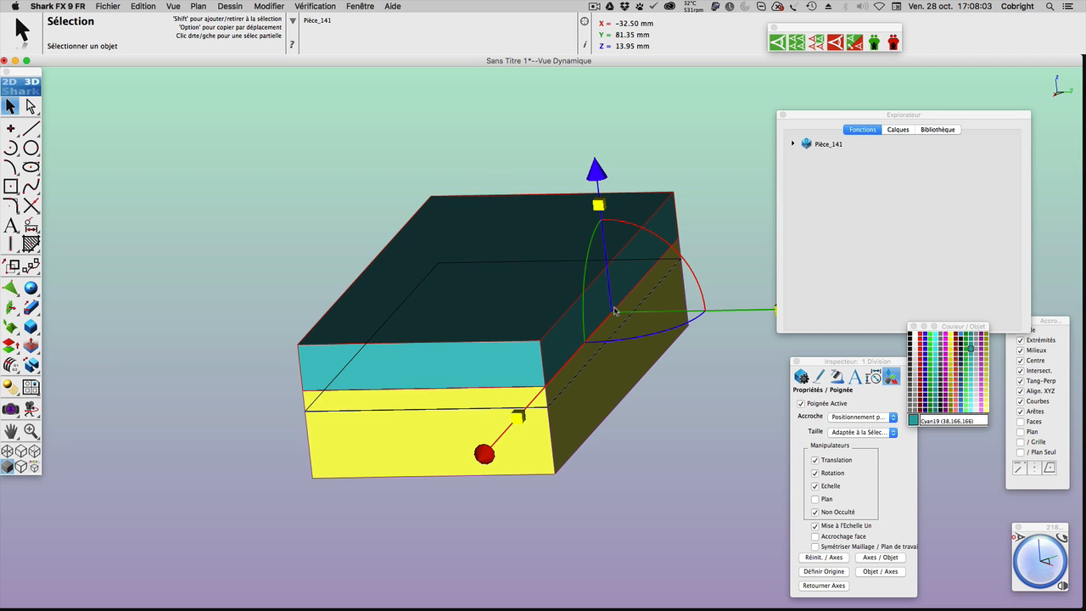
Rotate the cyan lid open about -43.62° around the X axis, and set the handle attachment back to Centre de la Sélection
left_click_drag(649, 235, 685, 291)
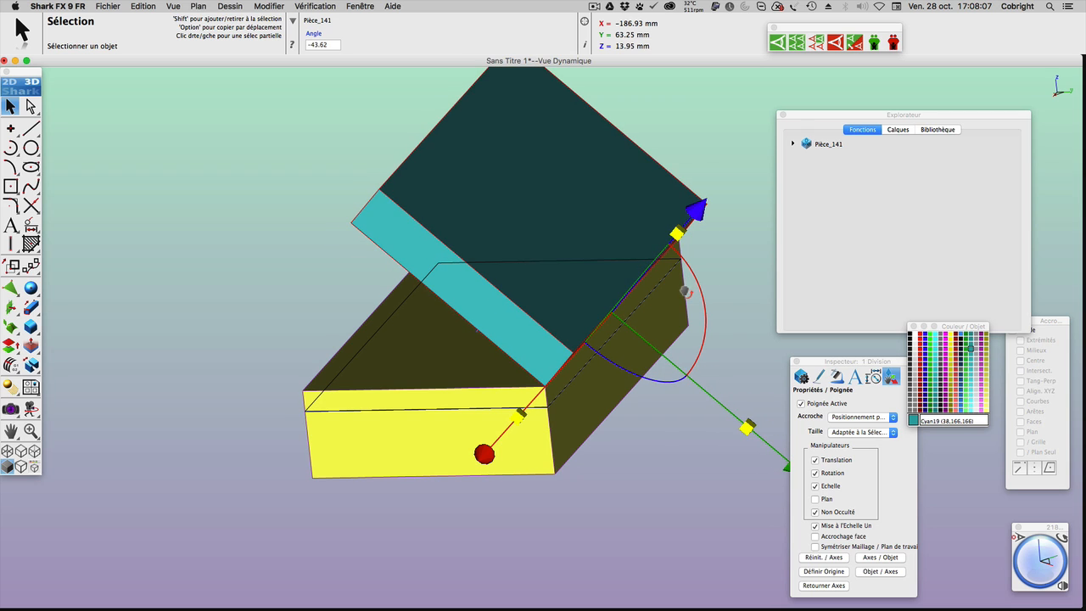
left_click(862, 417)
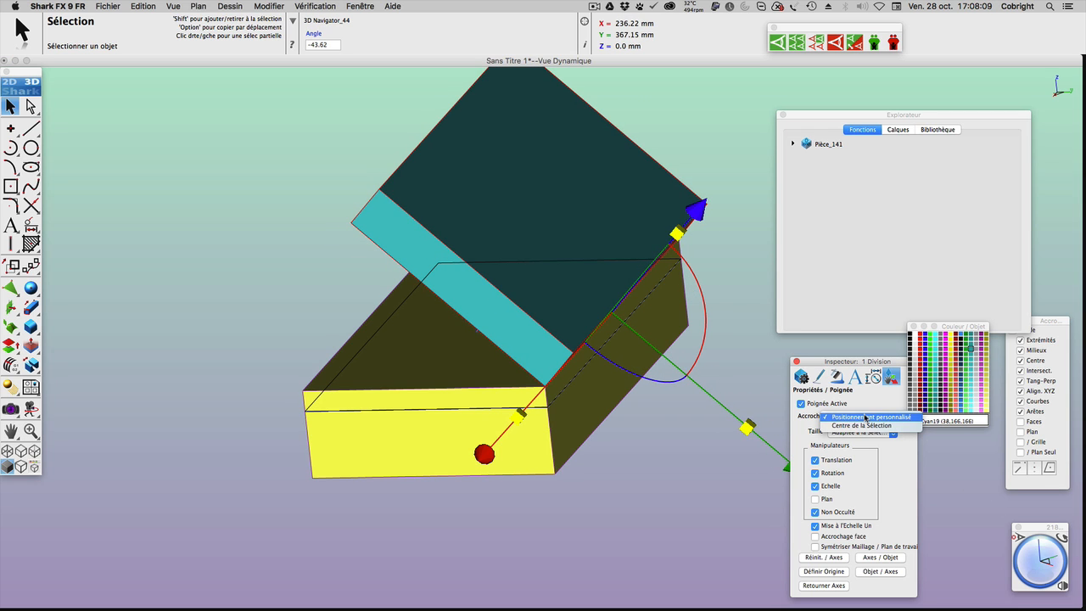
left_click(861, 425)
Hollow out the yellow base with the Coque command at a 3 mm offset, opening its upper face
left_click_drag(1021, 565, 1064, 563)
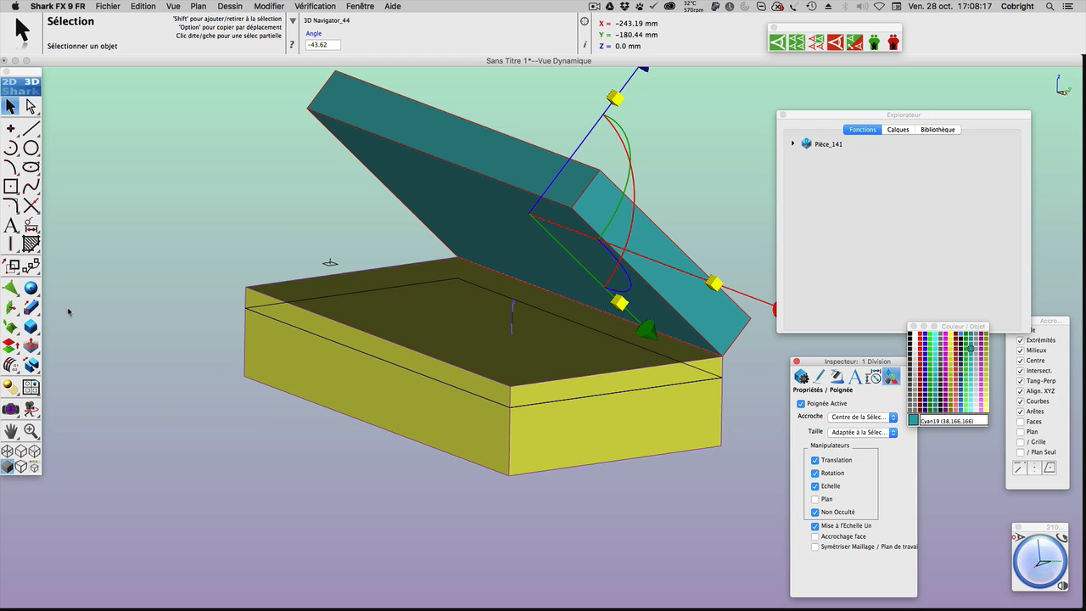
left_click_drag(26, 331, 127, 328)
left_click(350, 310)
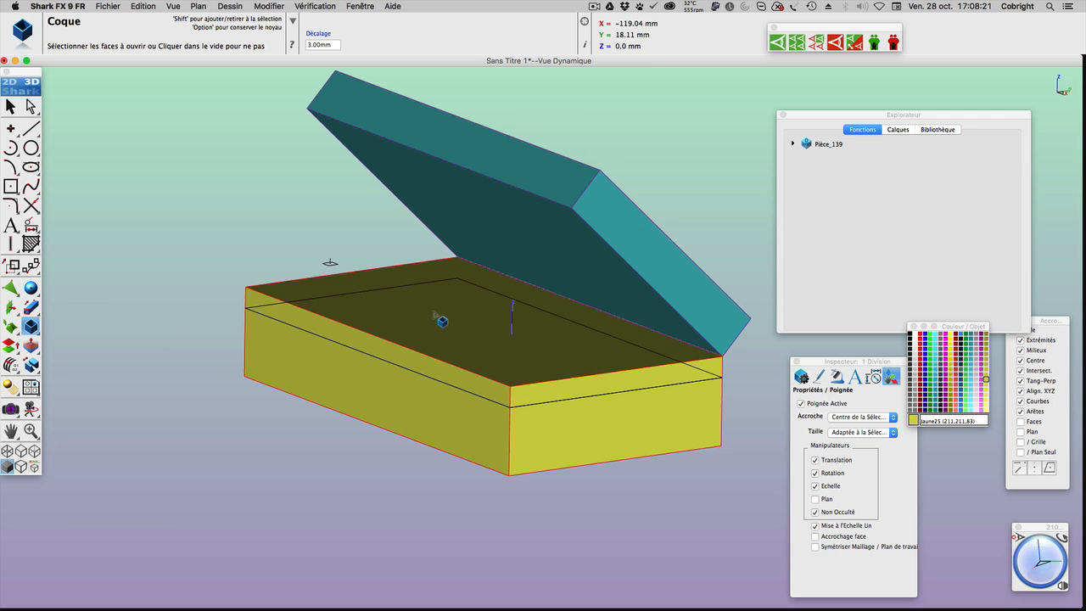
left_click(436, 312)
left_click(460, 311)
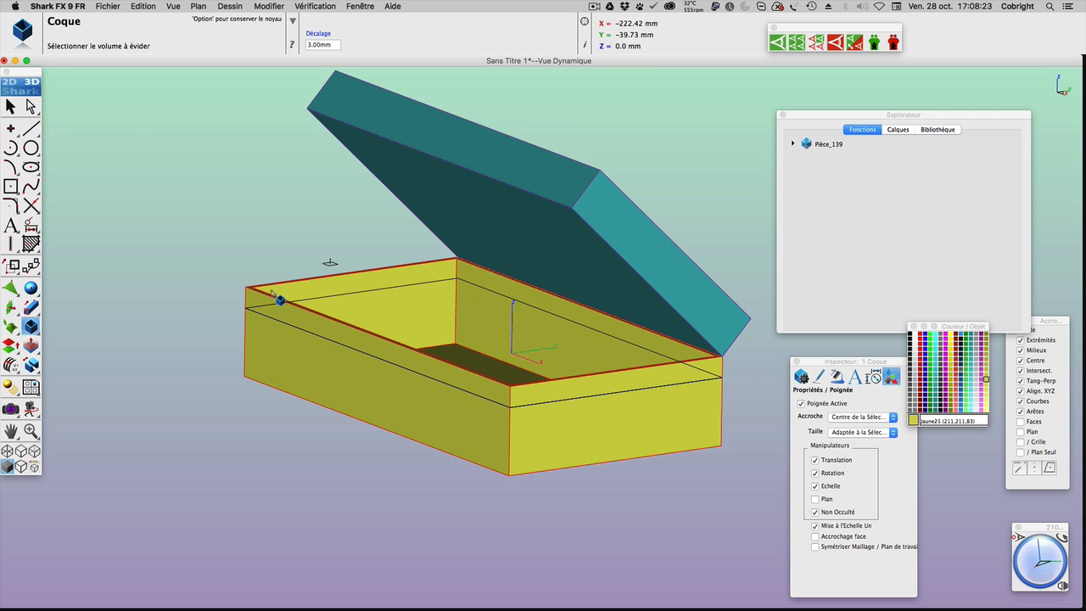
Hollow out the cyan lid with the Coque command at a 3 mm offset, opening its underside
left_click(424, 212)
left_click(433, 203)
left_click(445, 201)
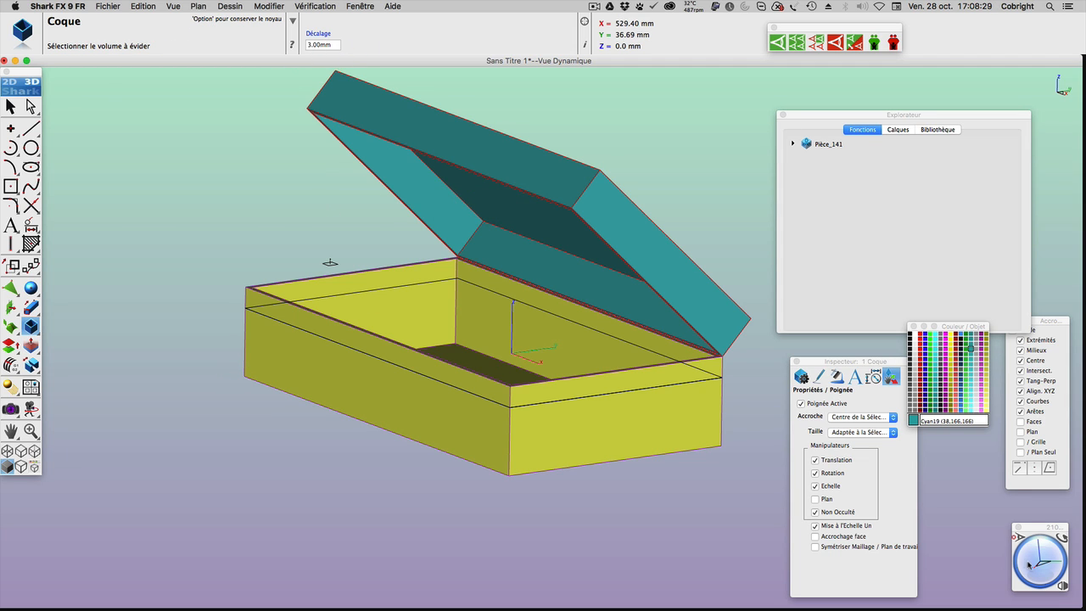
Shorten the box by moving the profile line at its negative-X end about 42.69 mm along the X axis
left_click_drag(1025, 562, 1053, 575)
left_click(11, 106)
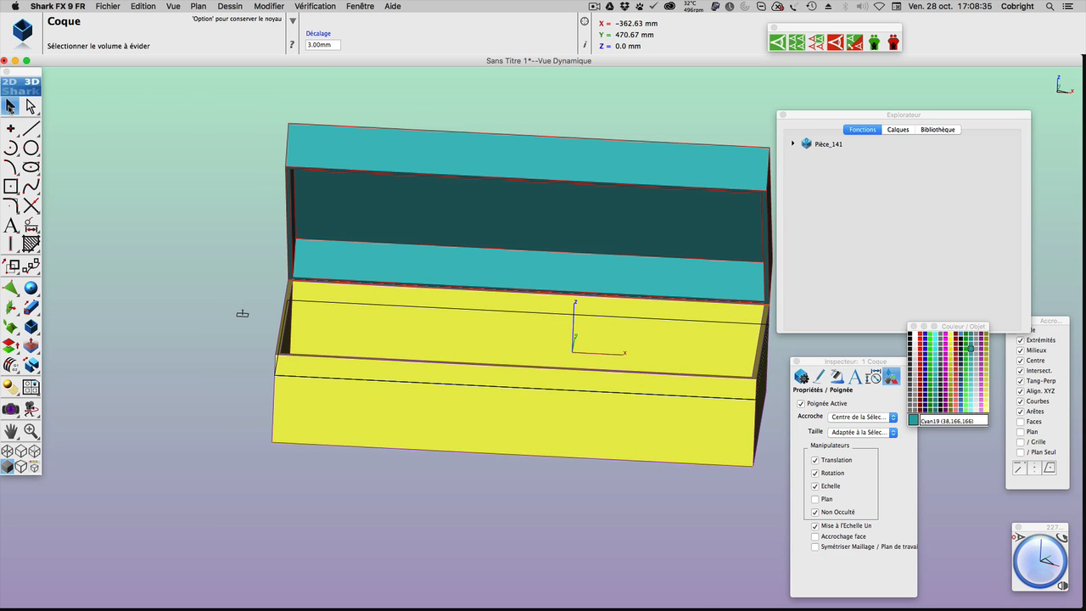
left_click_drag(253, 260, 331, 408)
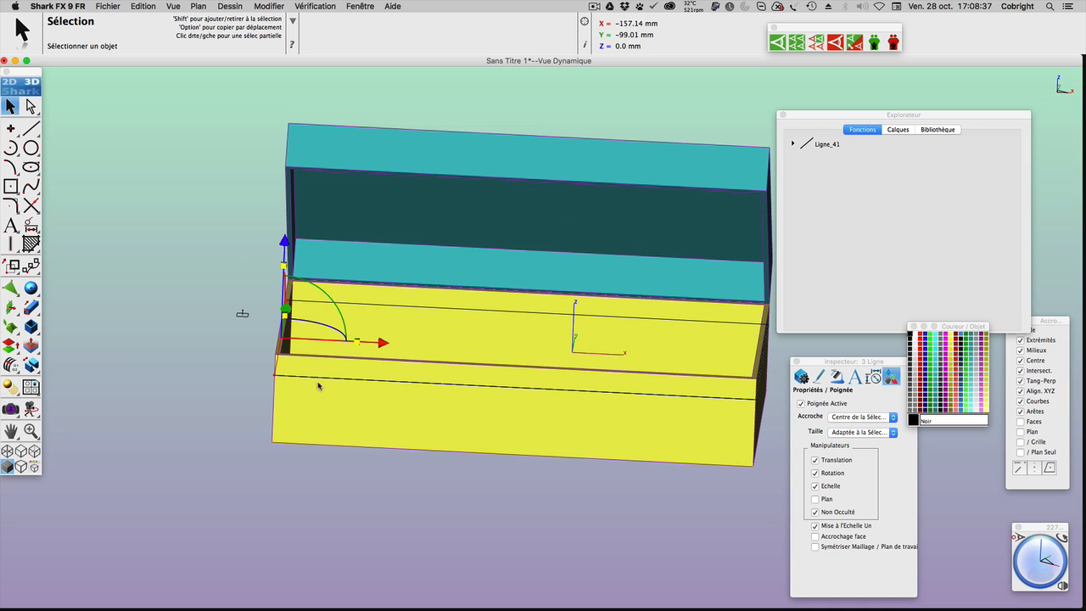
left_click_drag(383, 343, 450, 348)
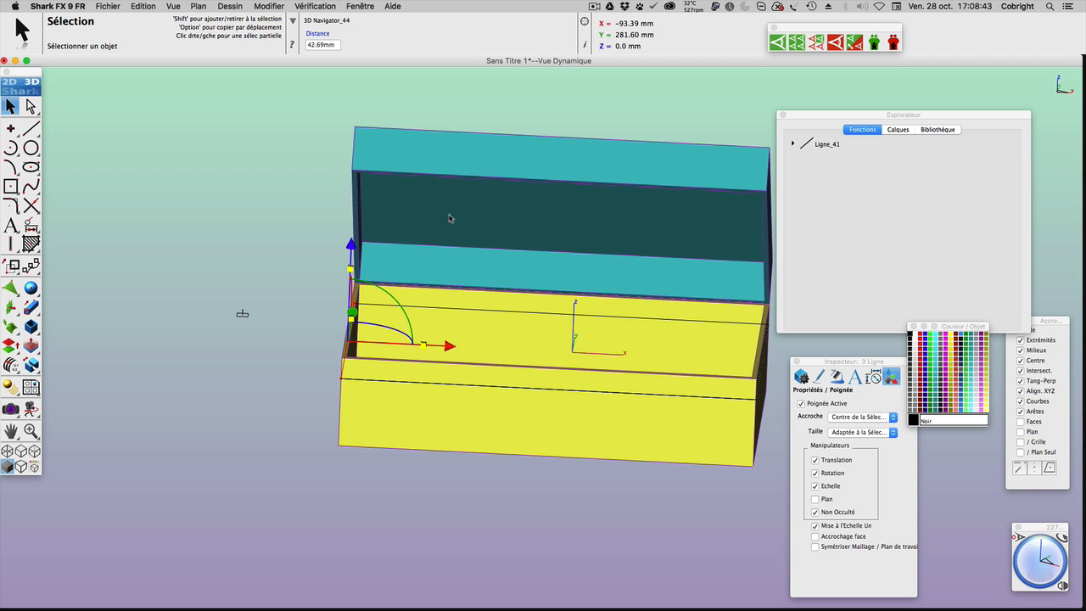
Shift the infinite cutting plane about 1 mm along the Z axis
left_click_drag(1043, 579, 1034, 580)
left_click_drag(223, 257, 284, 314)
mouse_move(280, 151)
left_mouse_down()
mouse_move(273, 184)
mouse_move(283, 146)
left_mouse_up()
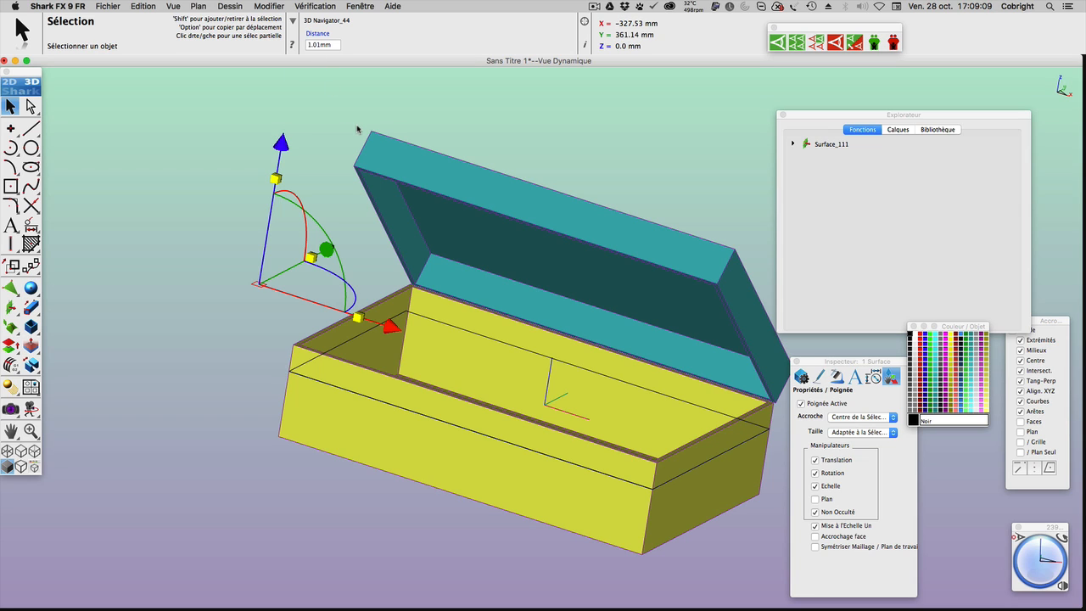
Examine the yellow base's construction history from the shell and division down to the extrusion's profile lines
scroll(697, 487, "up", 3)
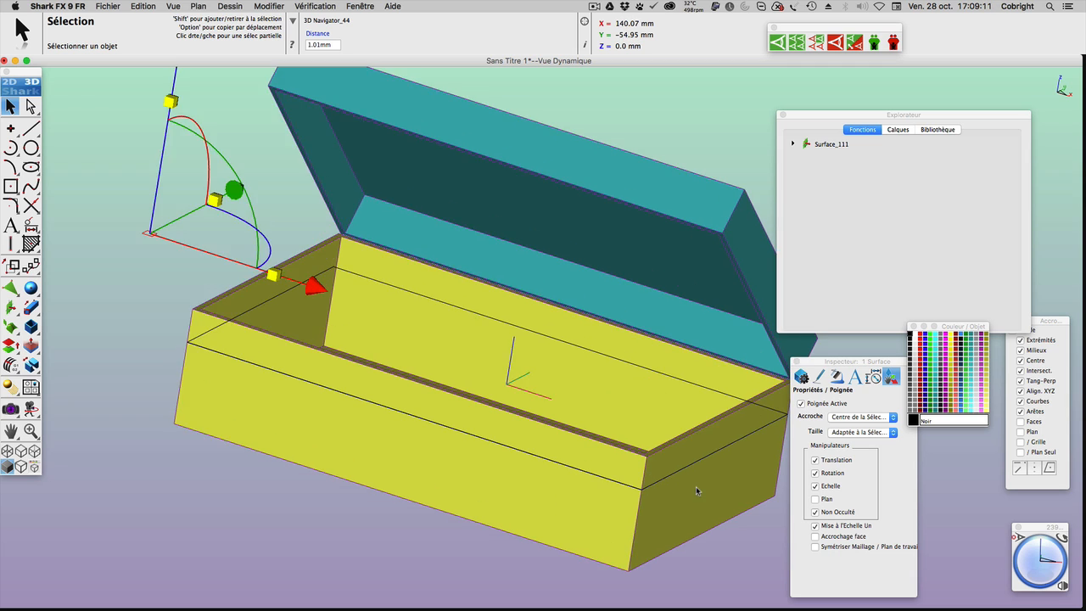
scroll(696, 491, "down", 4)
middle_click_drag(645, 430, 526, 386)
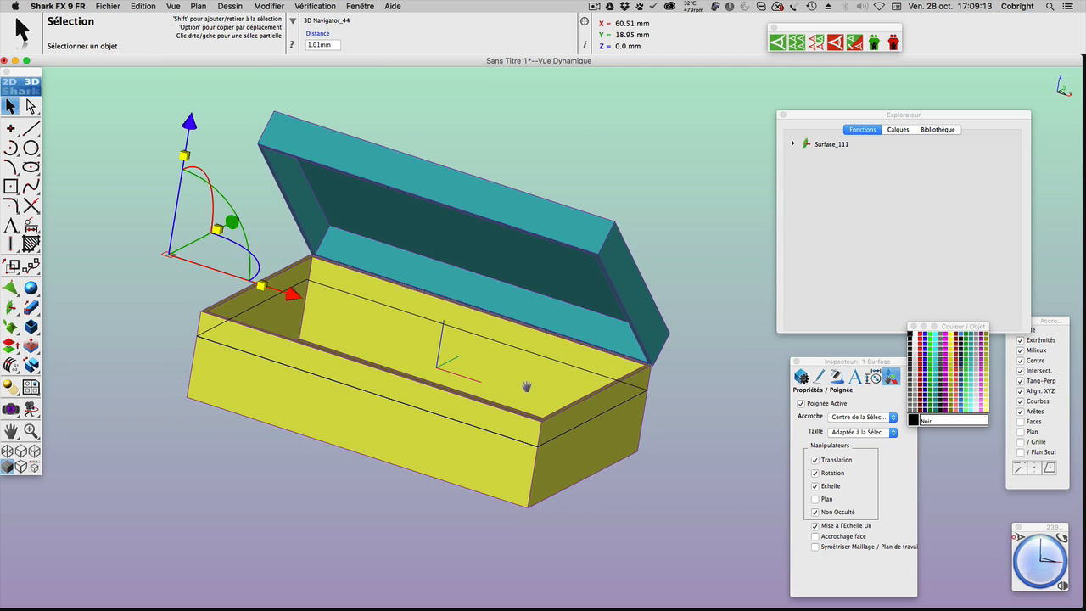
left_click(628, 431)
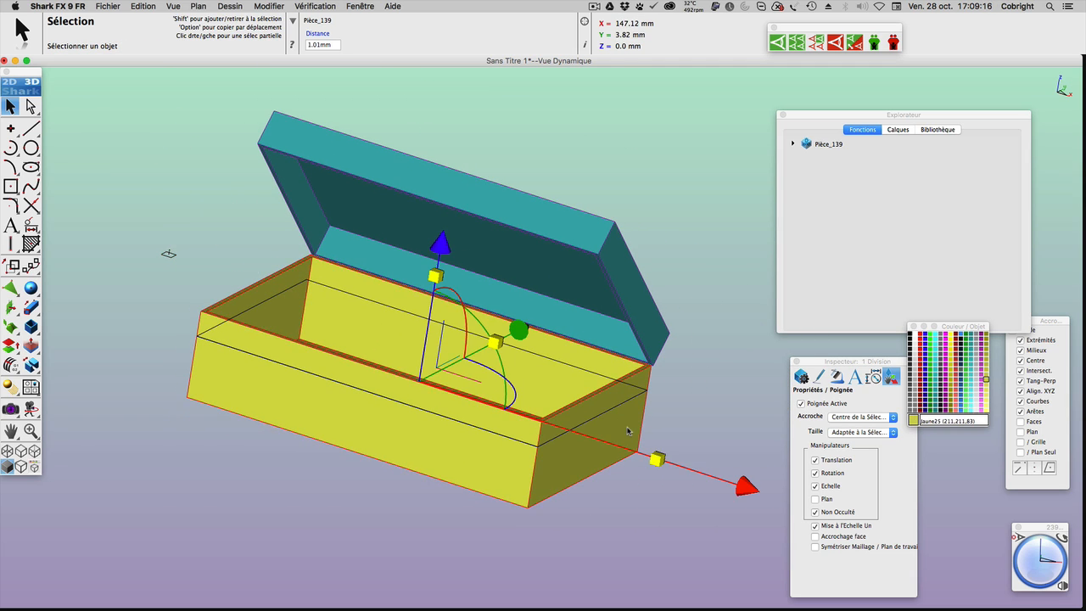
left_click(793, 145)
left_click(807, 158)
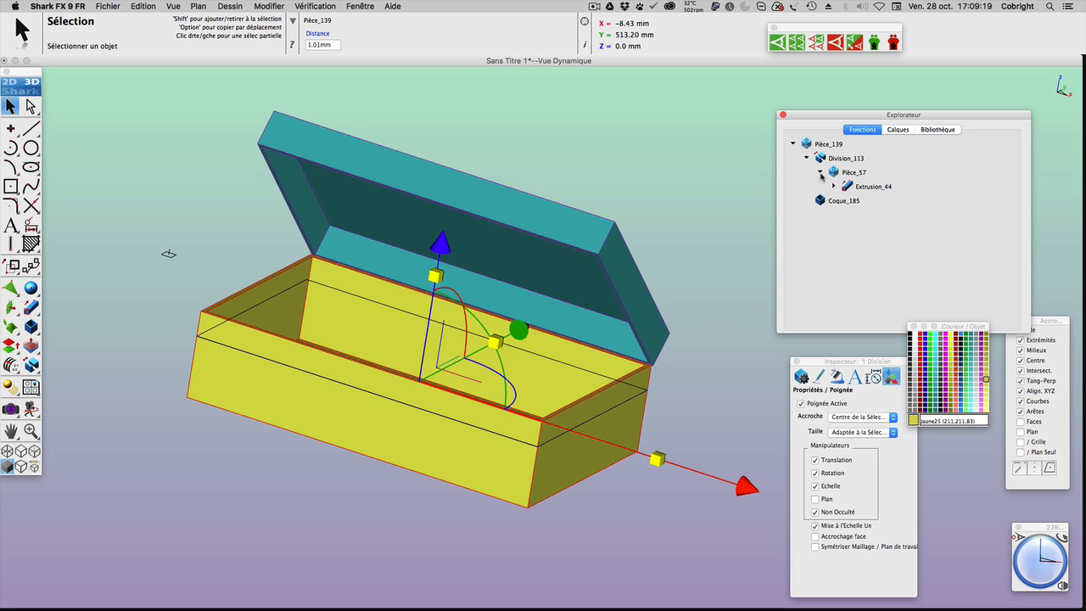
left_click(834, 185)
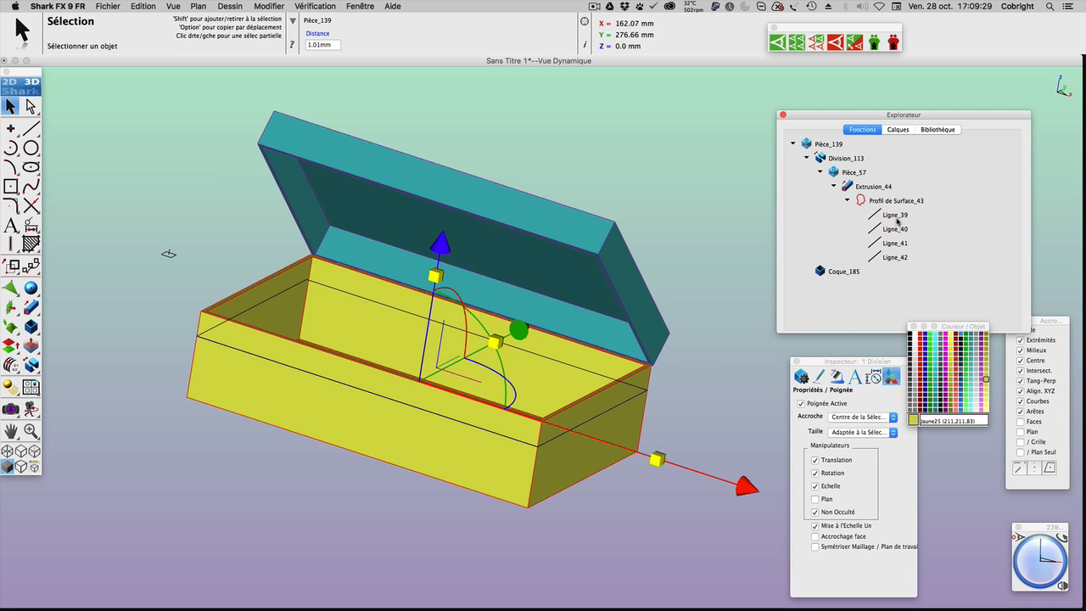
left_click(273, 504)
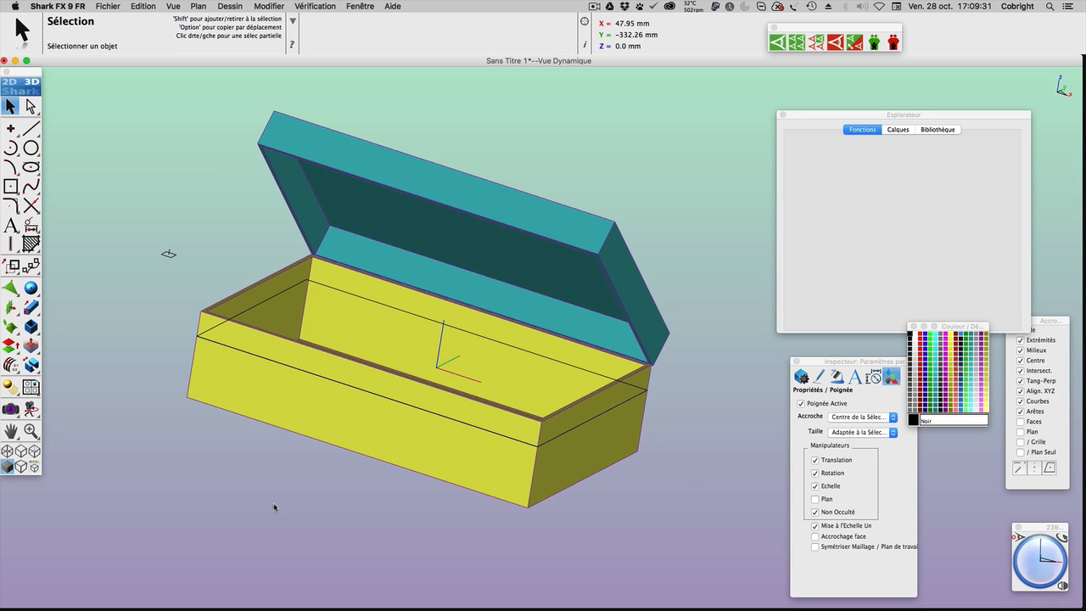
Convert the profile line along the box's front into a Bézier spline (Spline de Bézier), erasing the original
left_click(316, 379)
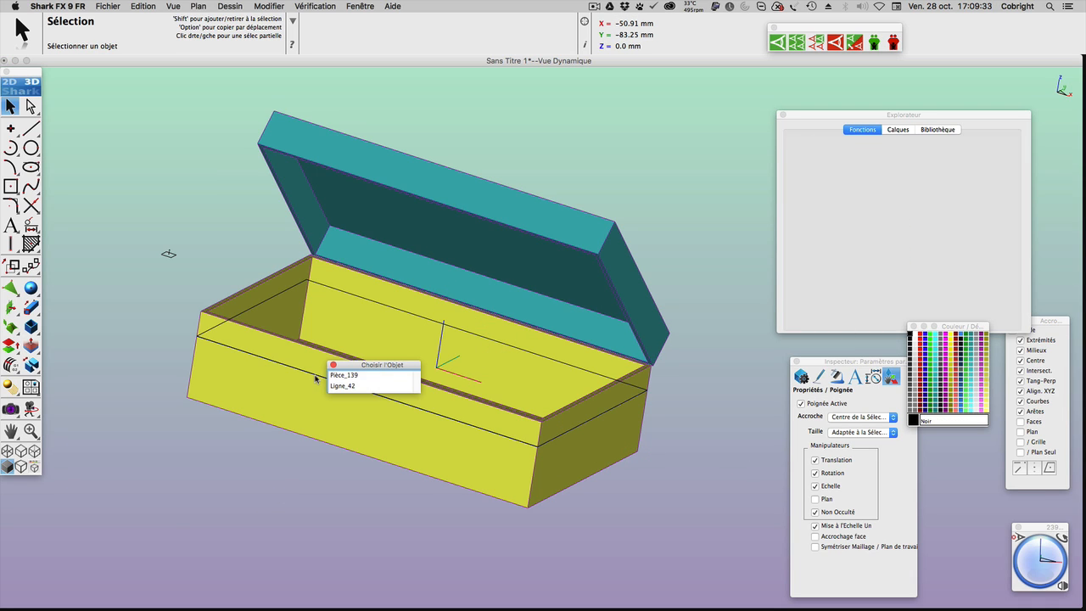
left_click(340, 376)
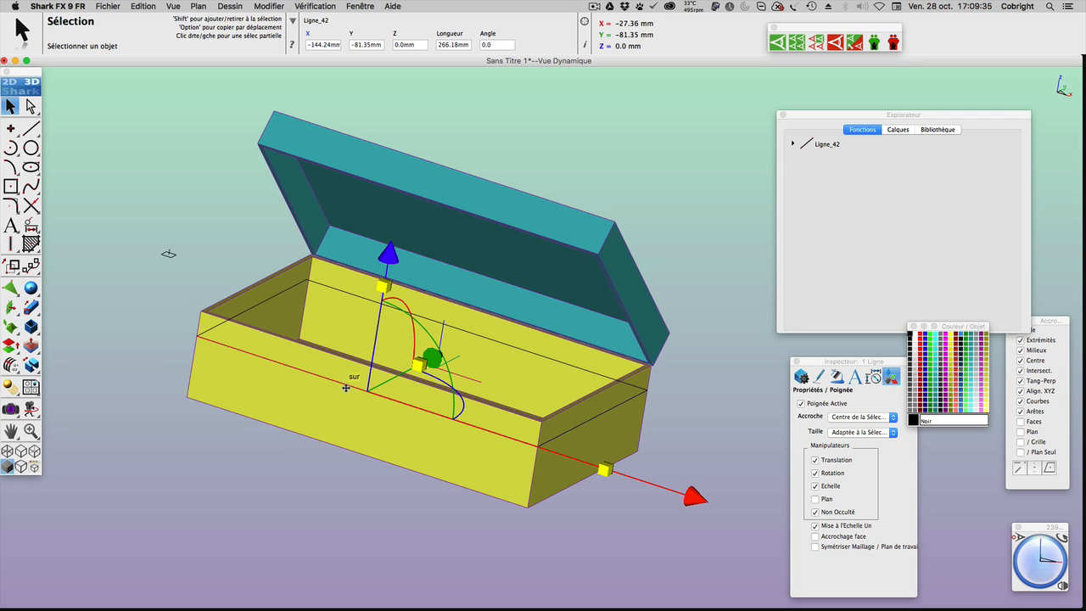
left_click(346, 388)
left_click(373, 397)
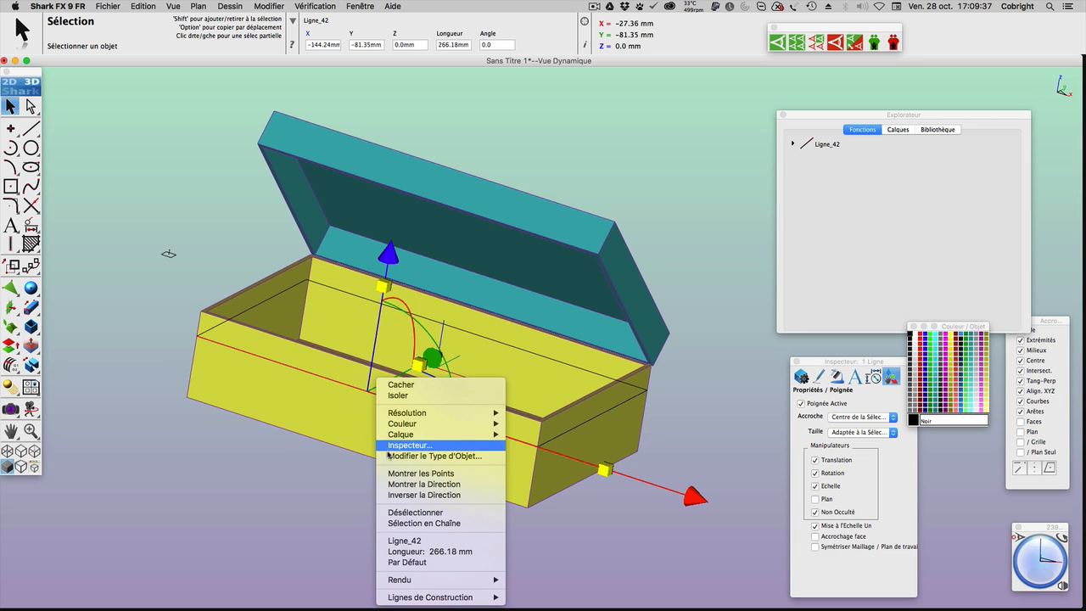
left_click(450, 457)
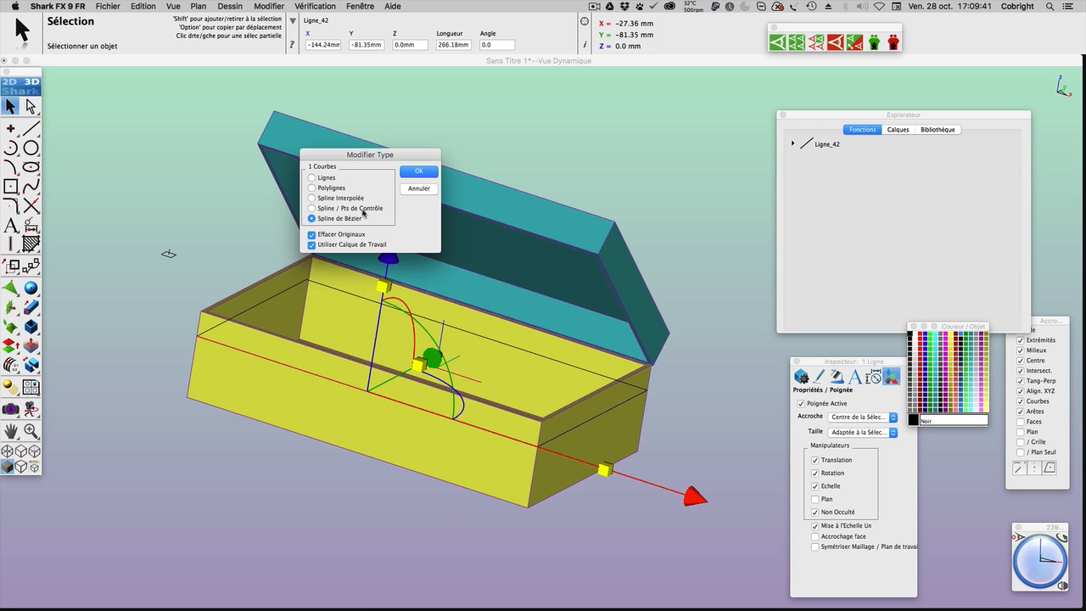
left_click(424, 173)
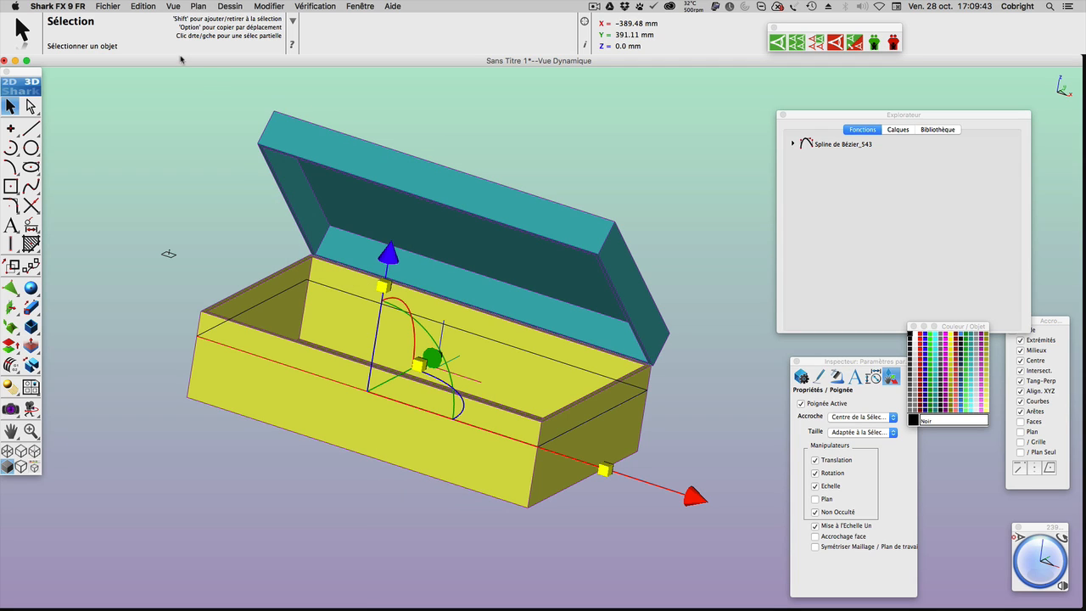
Show the front Bézier spline's control points and deselect the curve
left_click(143, 6)
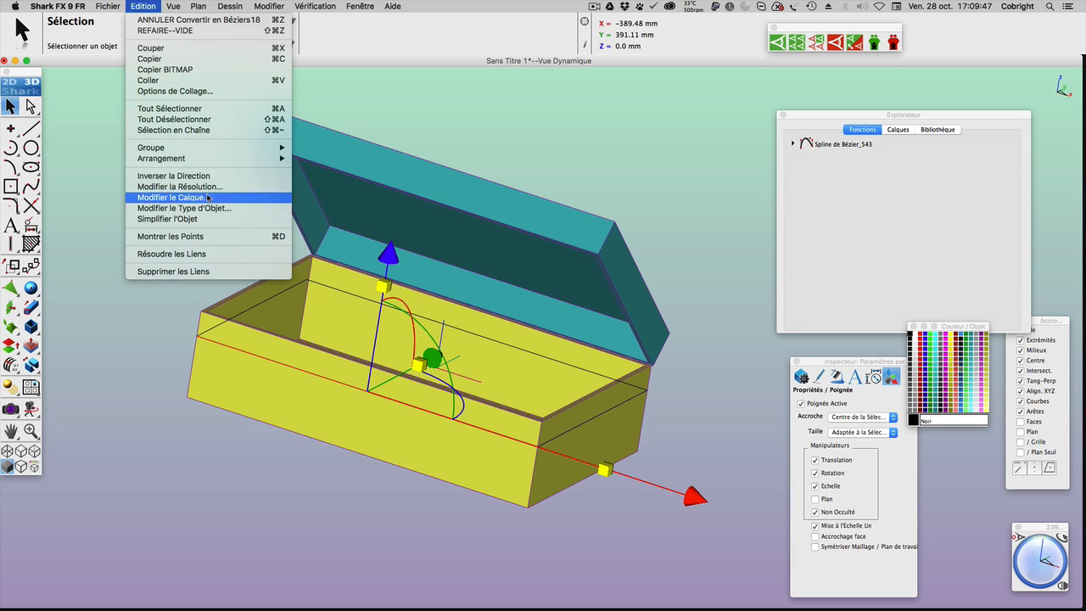
left_click(423, 60)
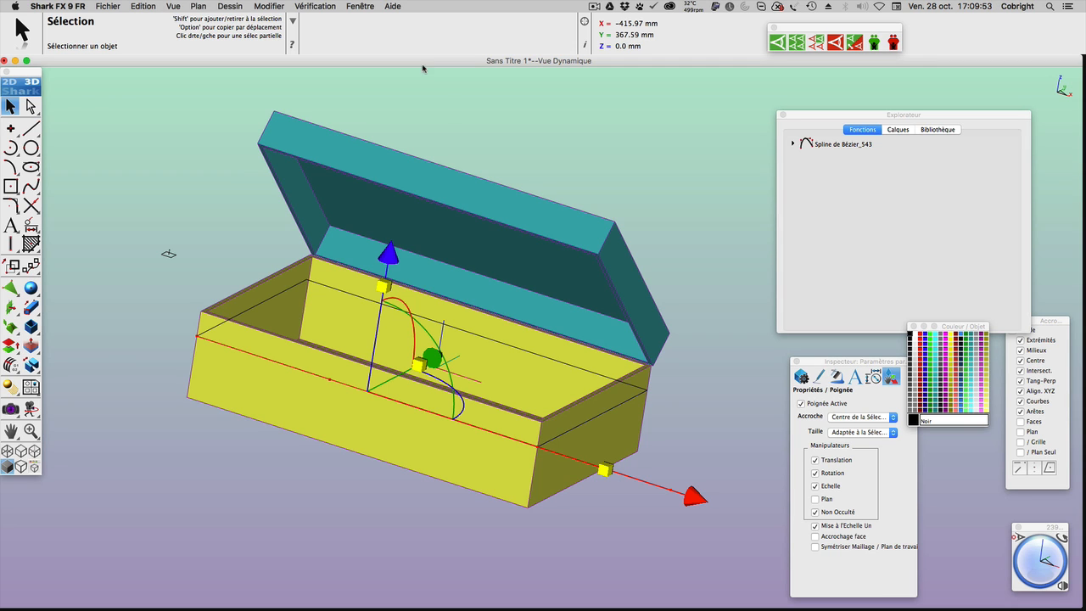
left_click_drag(1041, 557, 1037, 572)
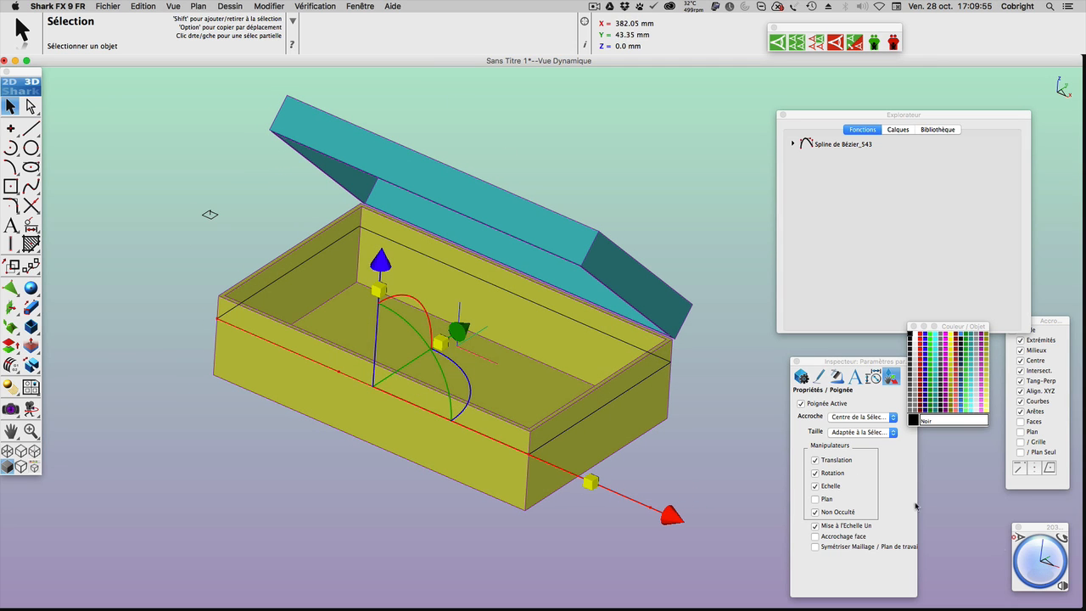
left_click(757, 436)
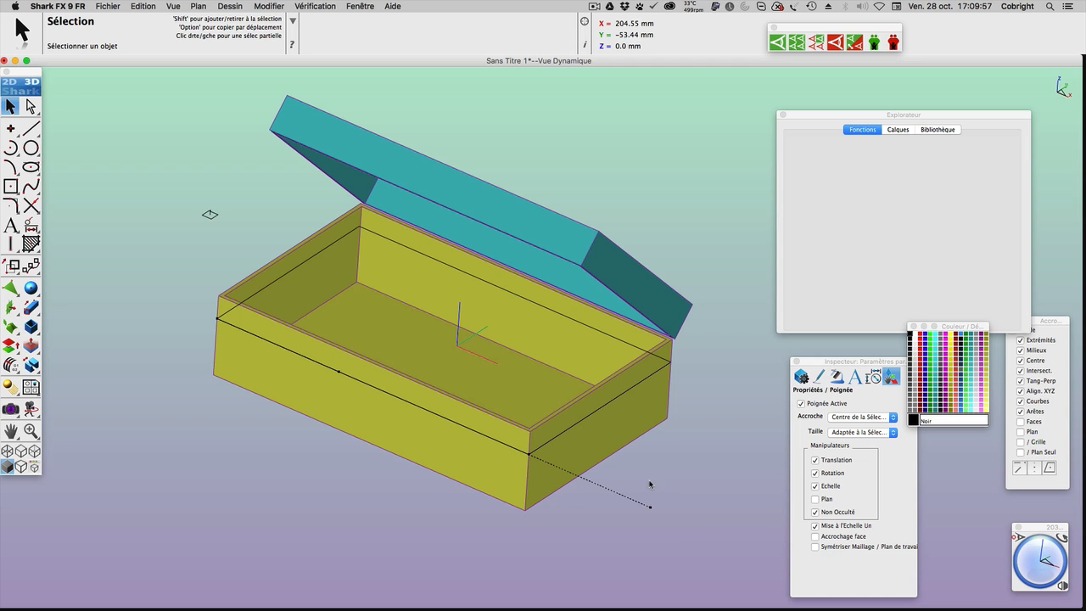
Curve the box's front by moving the spline control point beyond its positive-X end about 86.35 mm along the Y axis
left_click_drag(633, 482, 681, 531)
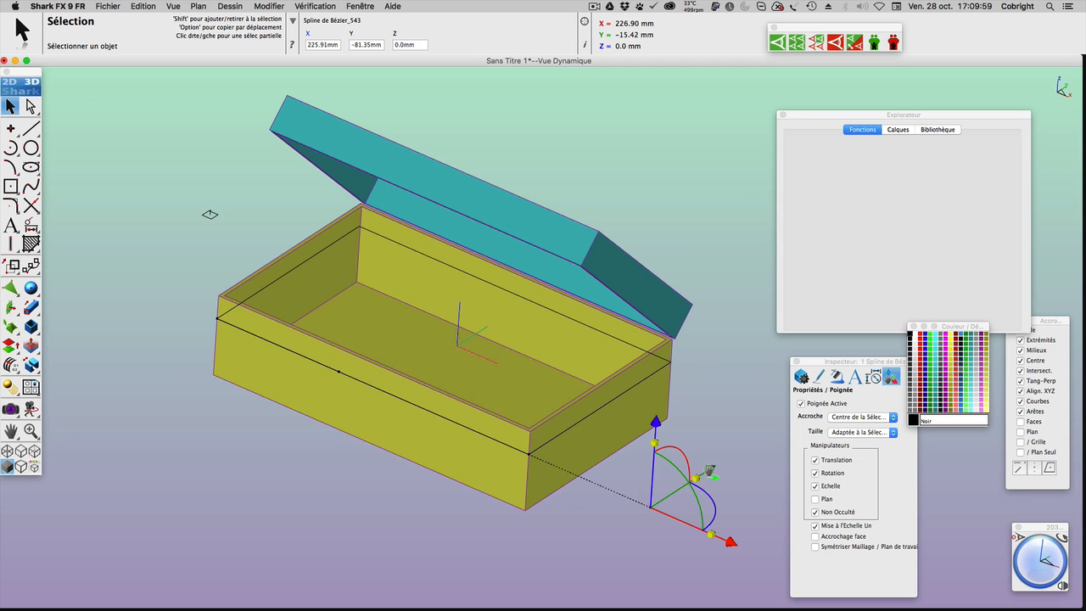
left_click_drag(710, 472, 769, 396)
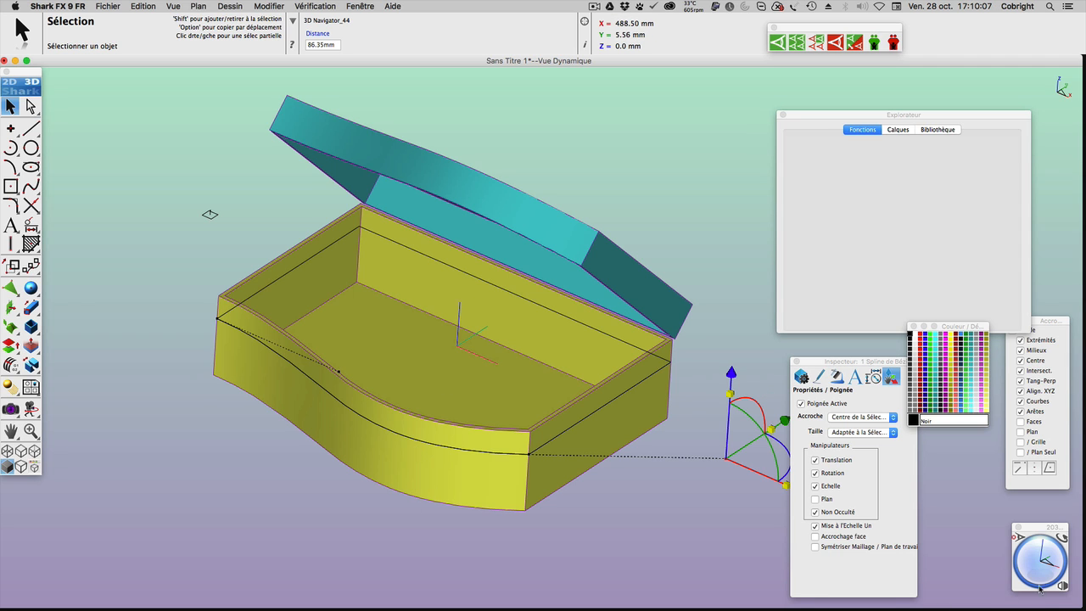
mouse_move(1049, 562)
left_mouse_down()
mouse_move(1033, 573)
mouse_move(1061, 552)
mouse_move(1041, 564)
left_mouse_up()
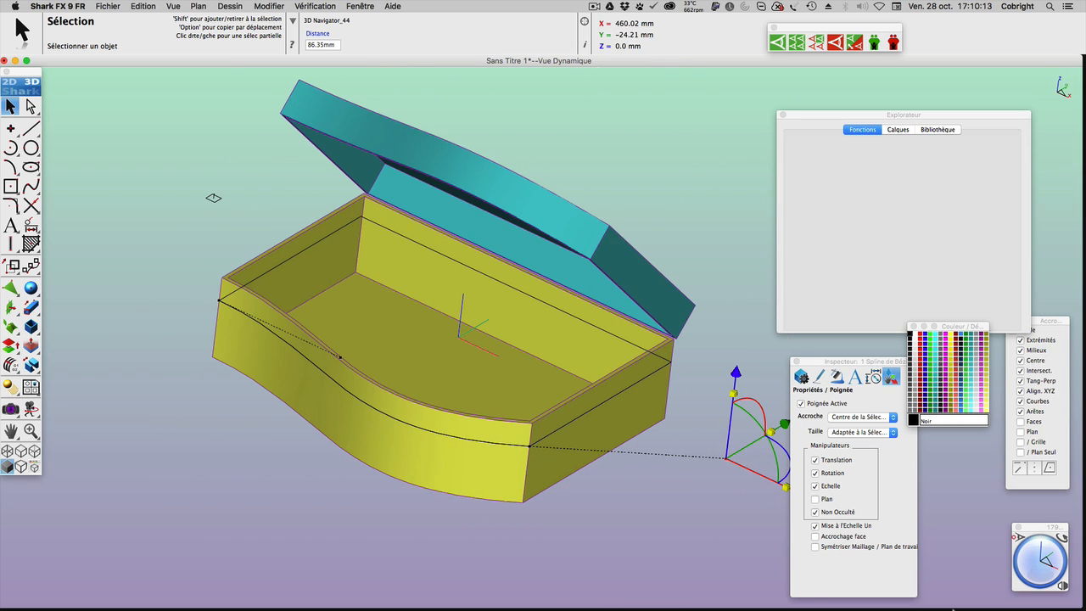
left_click(172, 262)
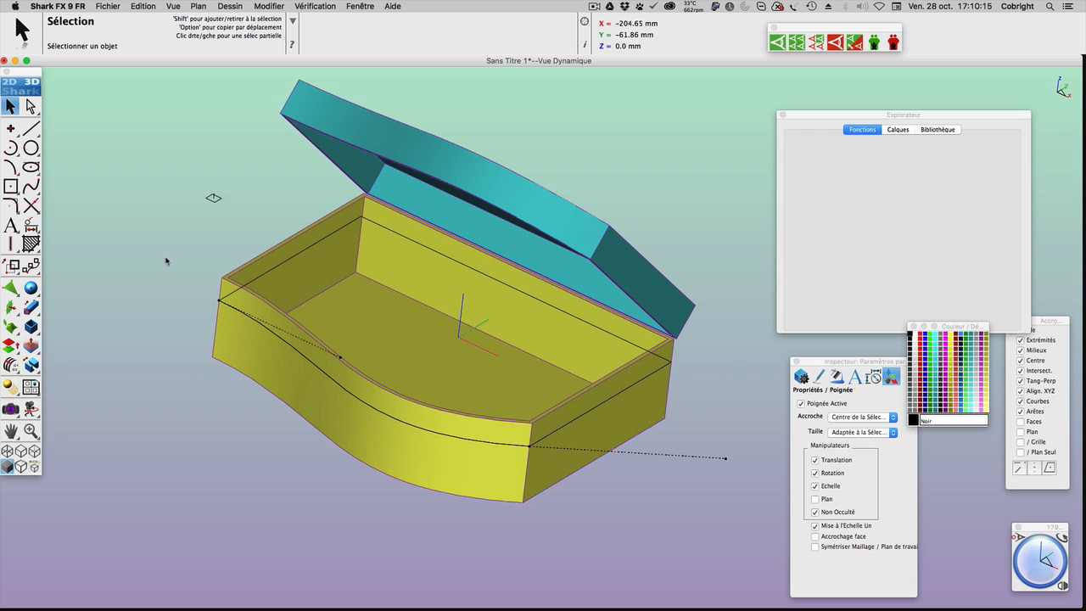
Add a point to the box's front Bézier spline with the Ajout Pts / Spline tool, at about mid-curve
left_click_drag(34, 189, 166, 188)
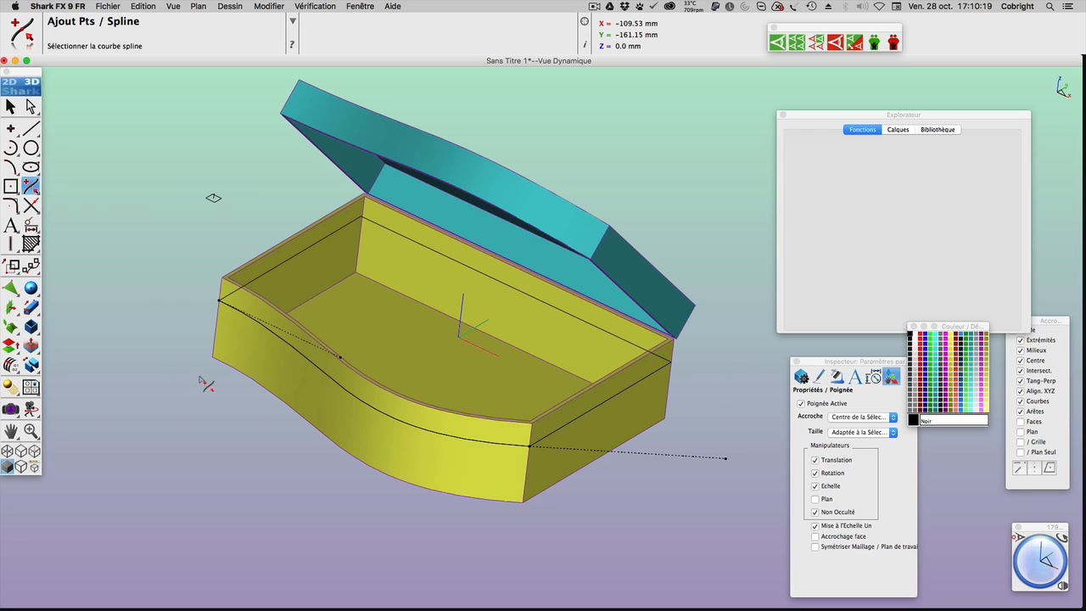
left_click(345, 392)
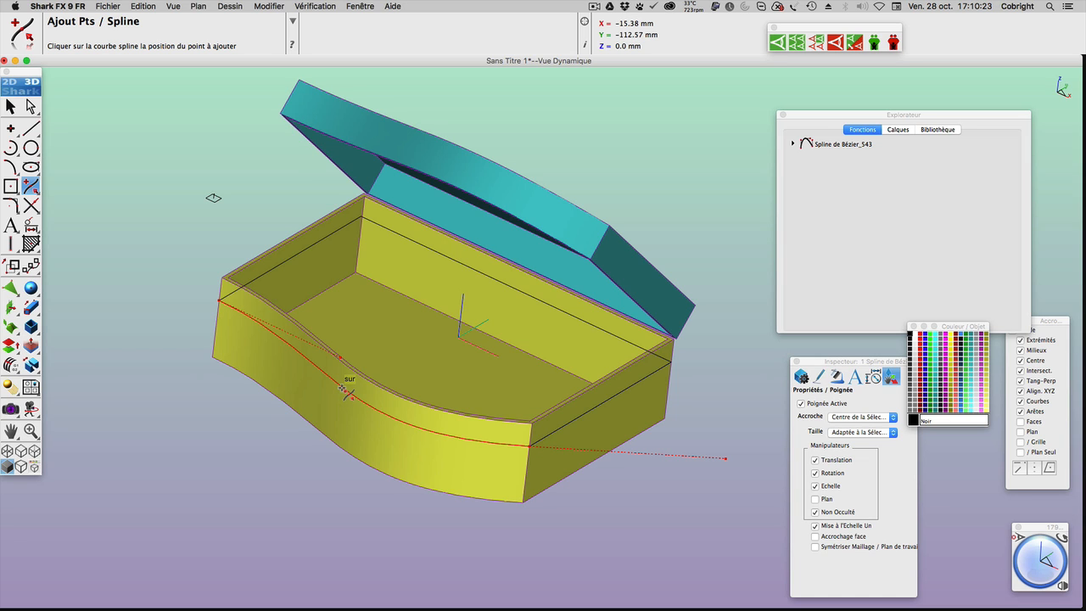
left_click(344, 392)
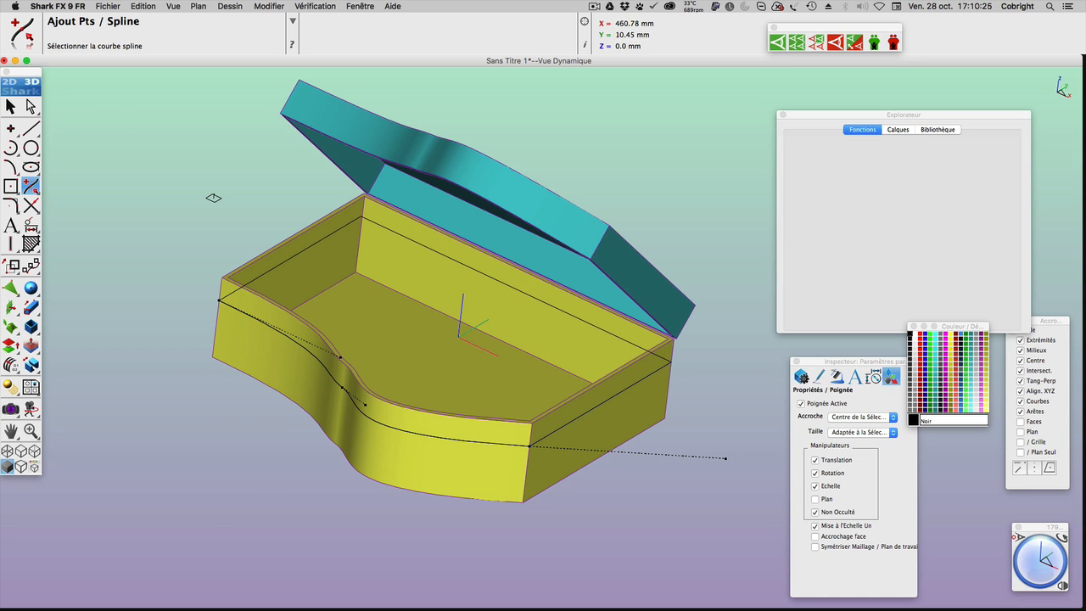
Move the added spline point's control handle on its positive-X side about 23.8 mm along the Y axis
left_click_drag(1030, 563, 1034, 574)
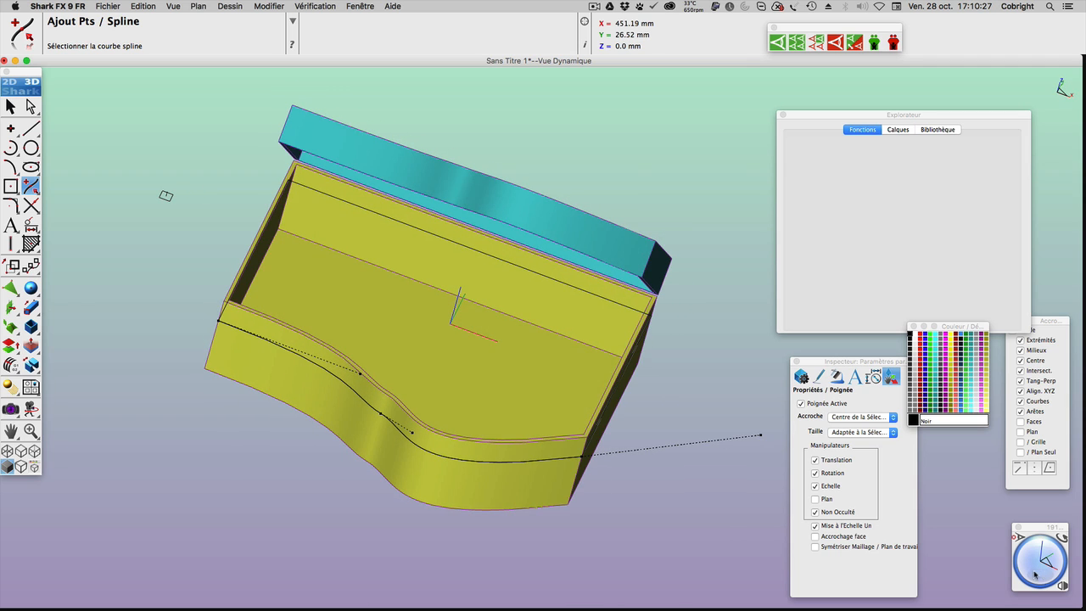
left_click(11, 105)
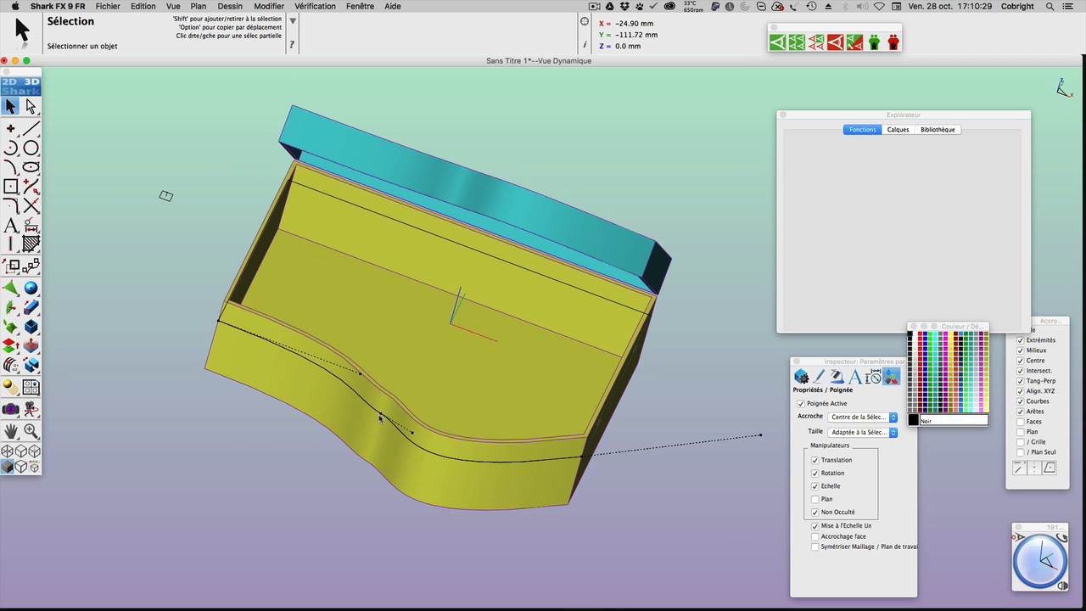
left_click(422, 446)
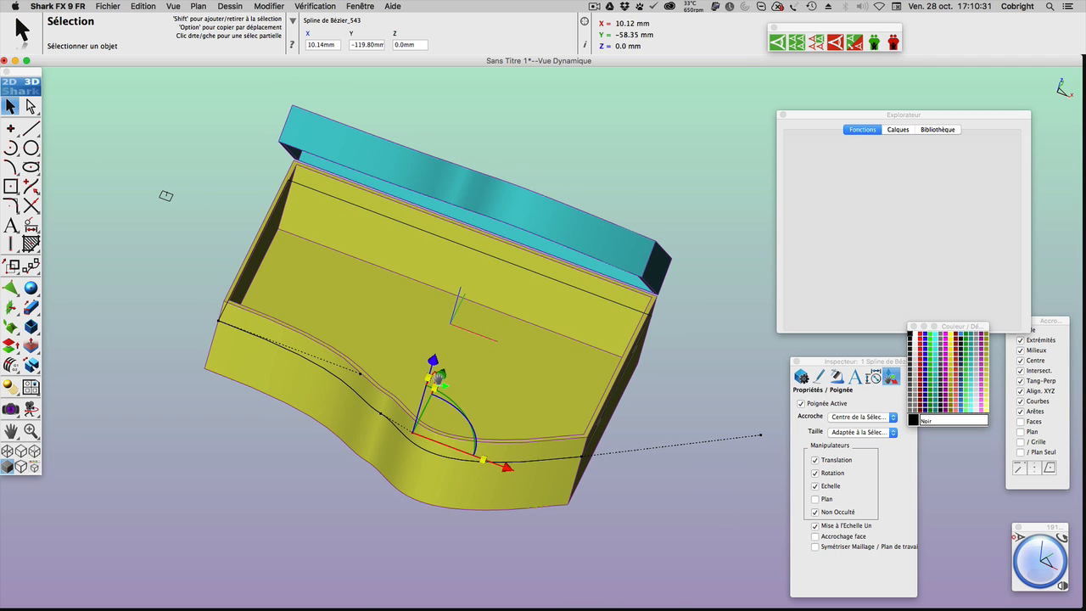
left_click_drag(438, 375, 449, 356)
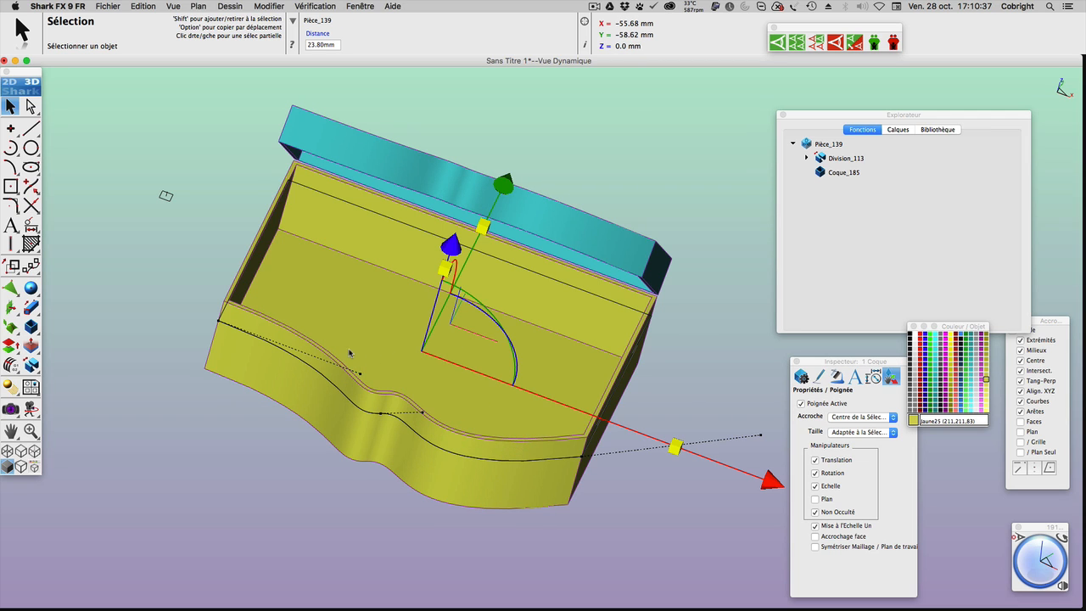
Move the control handle from the front spline's negative-X end about 34.98 mm along Y, and the added point's handle a further 13.9 mm or so
left_click(362, 374)
left_click_drag(394, 316, 406, 285)
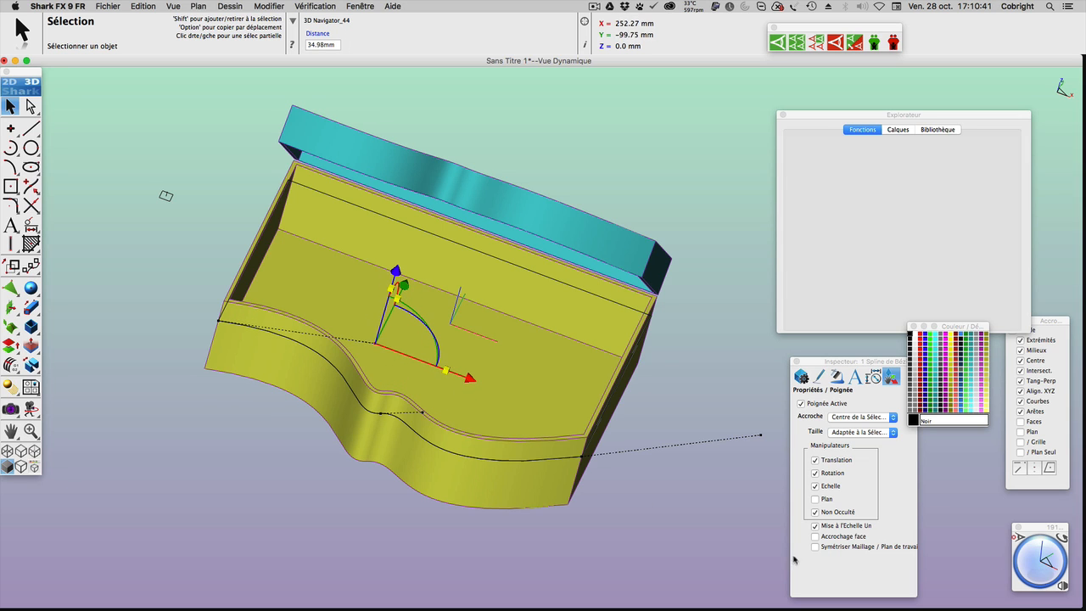
left_click(425, 413)
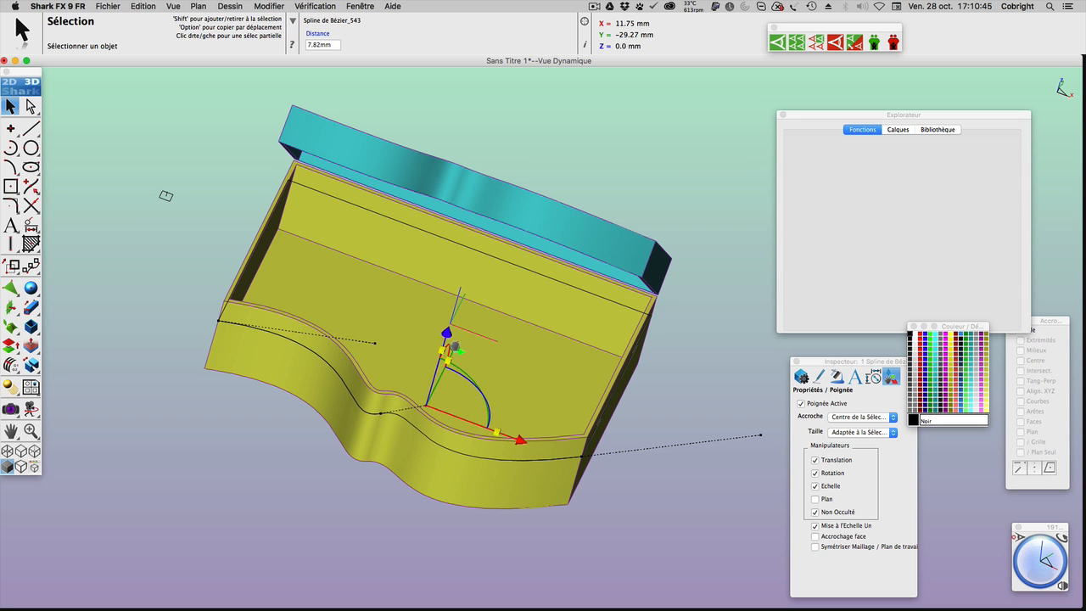
left_click_drag(455, 348, 458, 342)
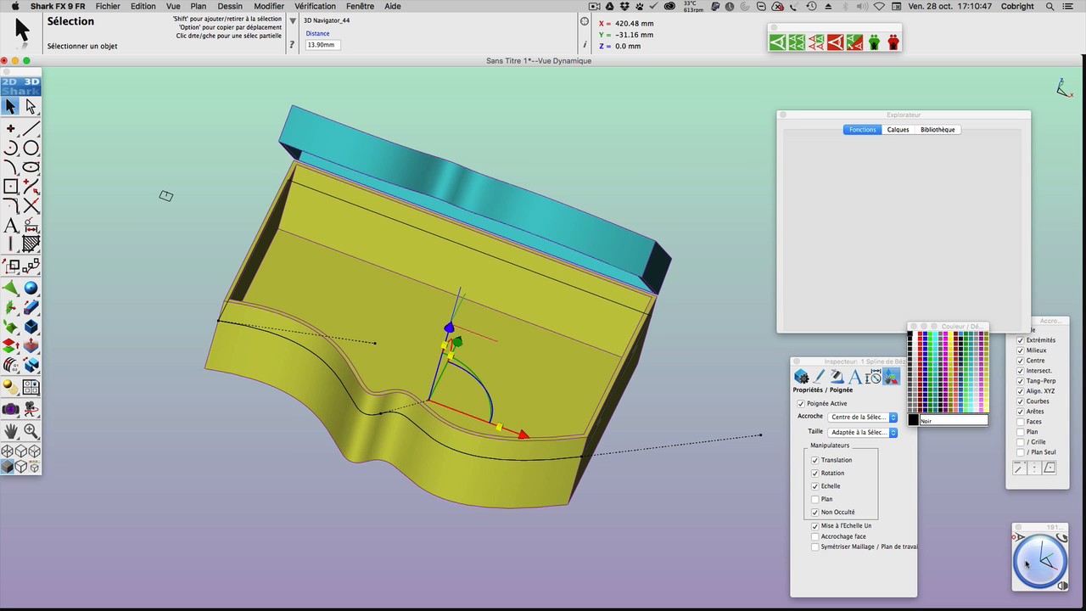
mouse_move(1025, 563)
left_mouse_down()
mouse_move(1021, 577)
mouse_move(1036, 559)
left_mouse_up()
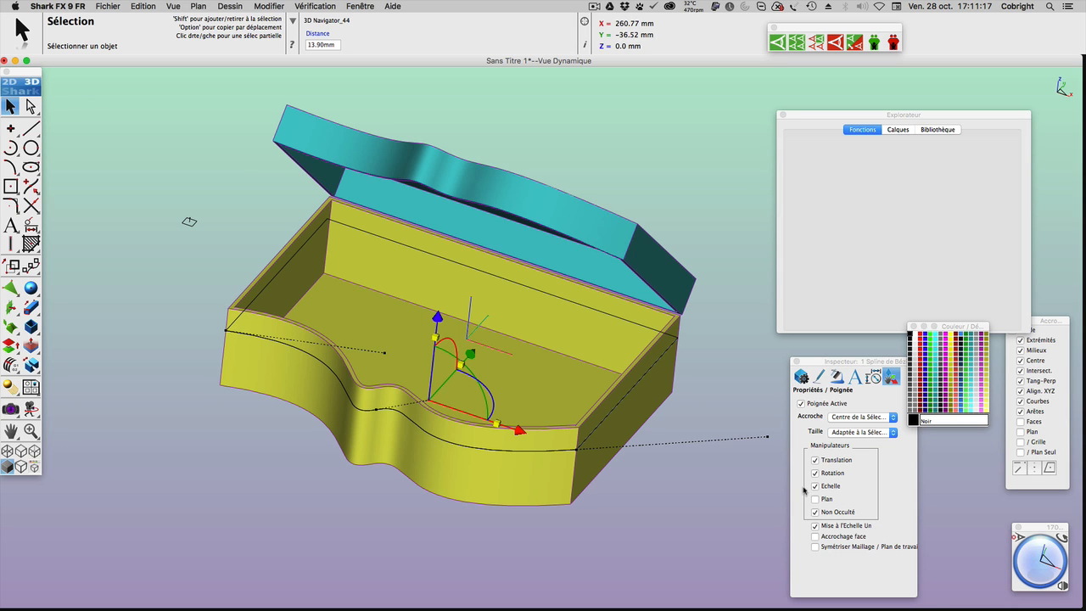
left_click_drag(1035, 550, 1035, 557)
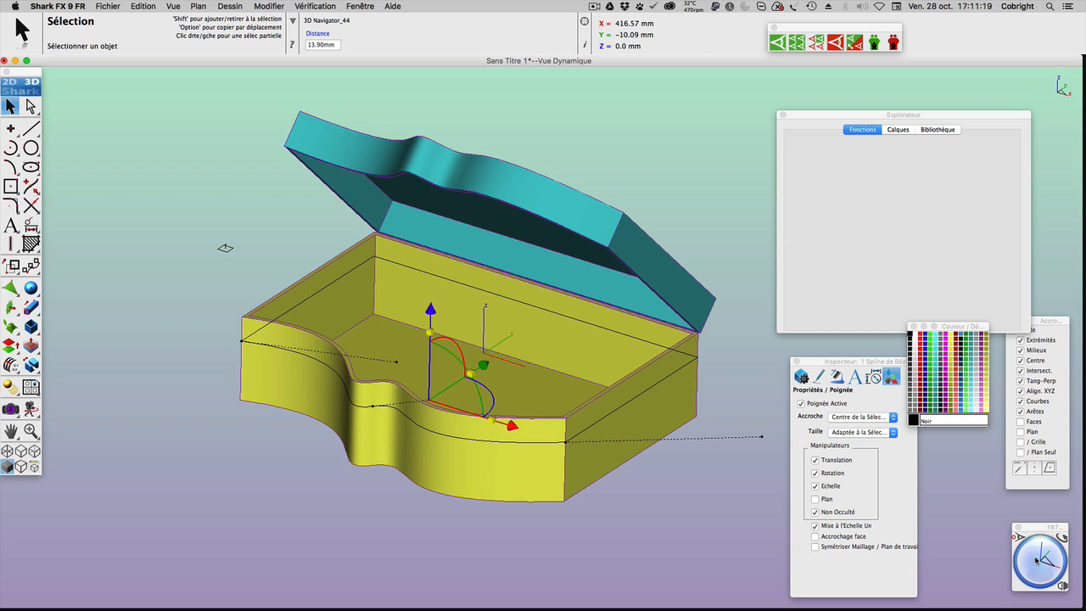